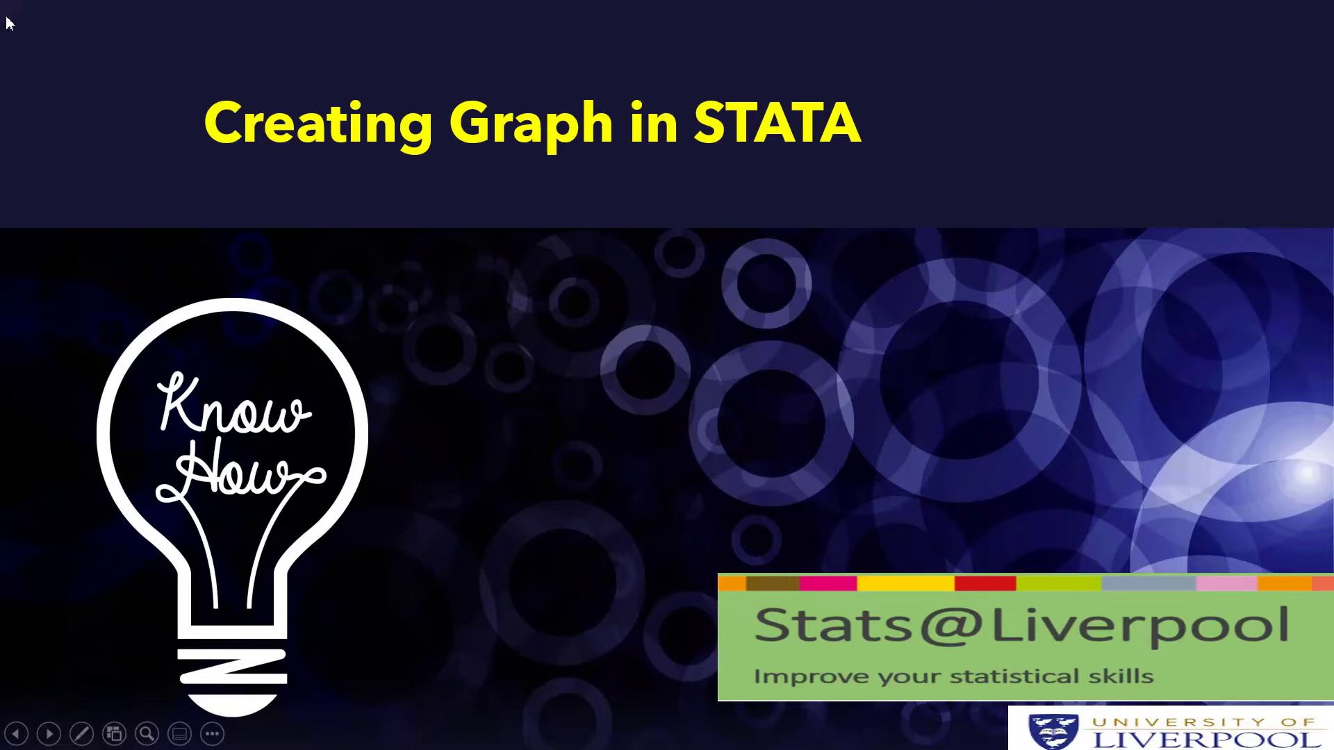
Switch to Stata and browse the Year, Inflation and Import data in the Data Editor, closing it when done
{"action": "key", "text": "alt+Tab"}
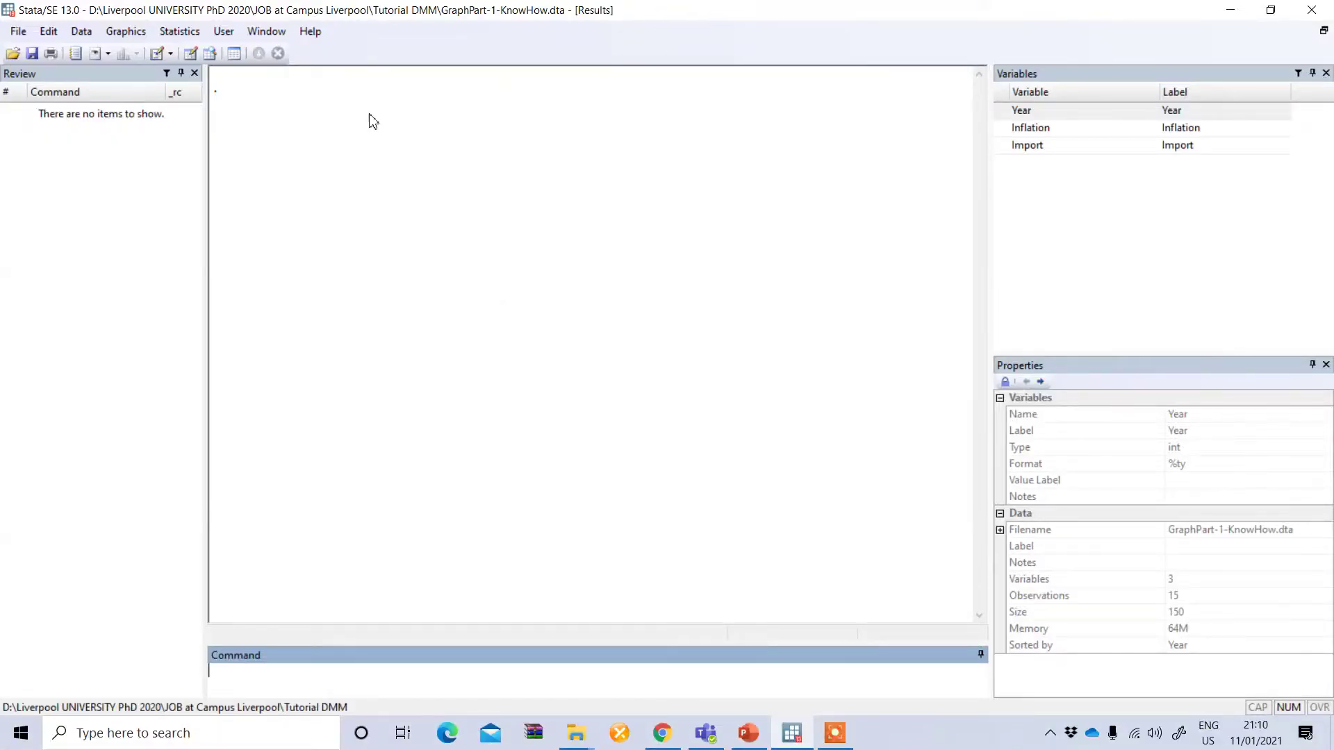
{"action": "left_click", "coordinate": [210, 56]}
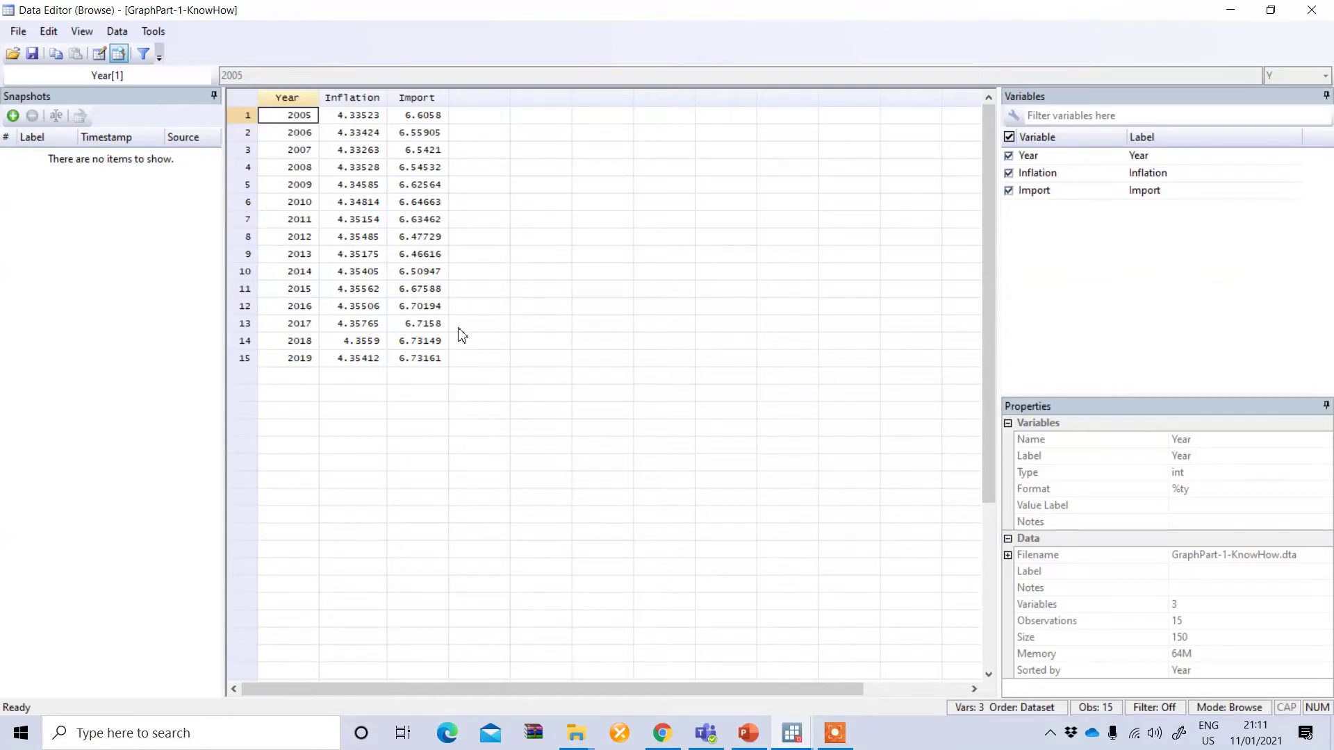
{"action": "left_click", "coordinate": [1311, 10]}
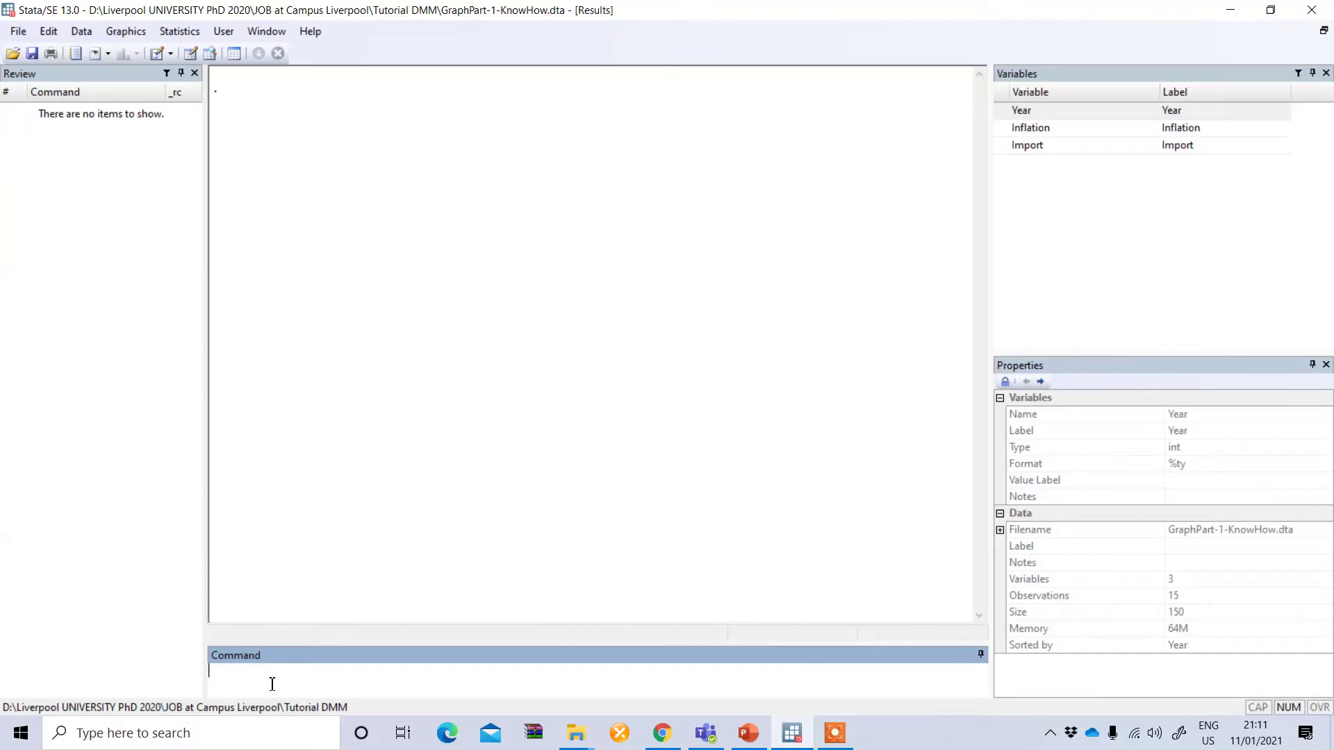
Draw a scatter plot of Inflation against Import with the scatter command and close the graph
{"action": "type", "text": "scatter"}
{"action": "left_click", "coordinate": [1001, 127]}
{"action": "left_click", "coordinate": [1004, 145]}
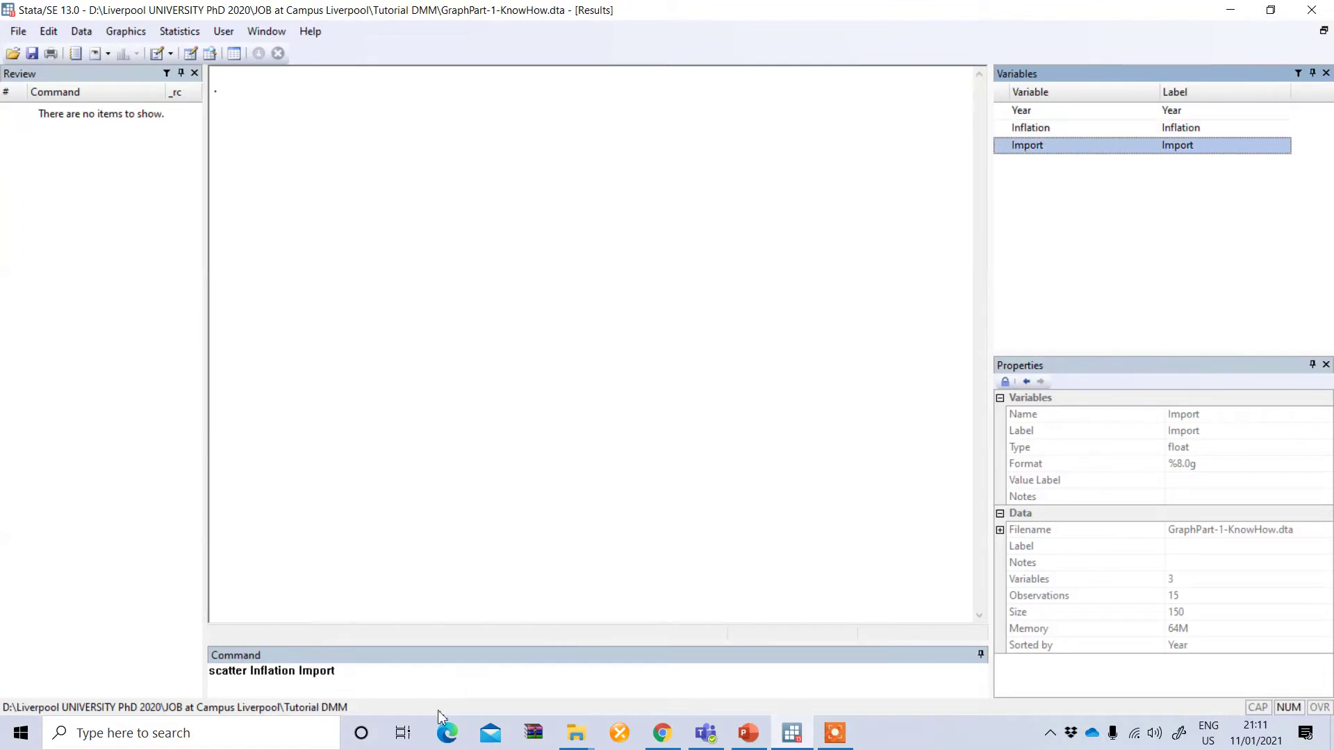
{"action": "left_click", "coordinate": [418, 682]}
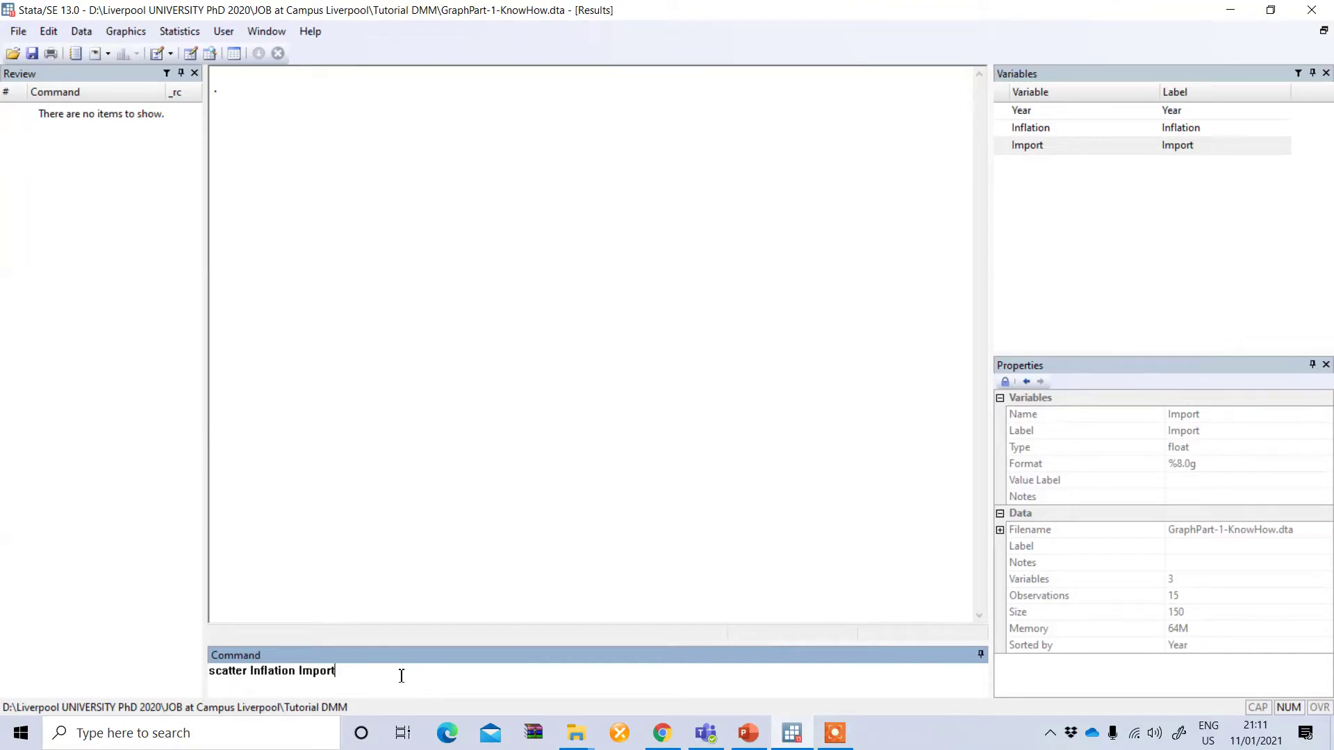
{"action": "key", "text": "Return"}
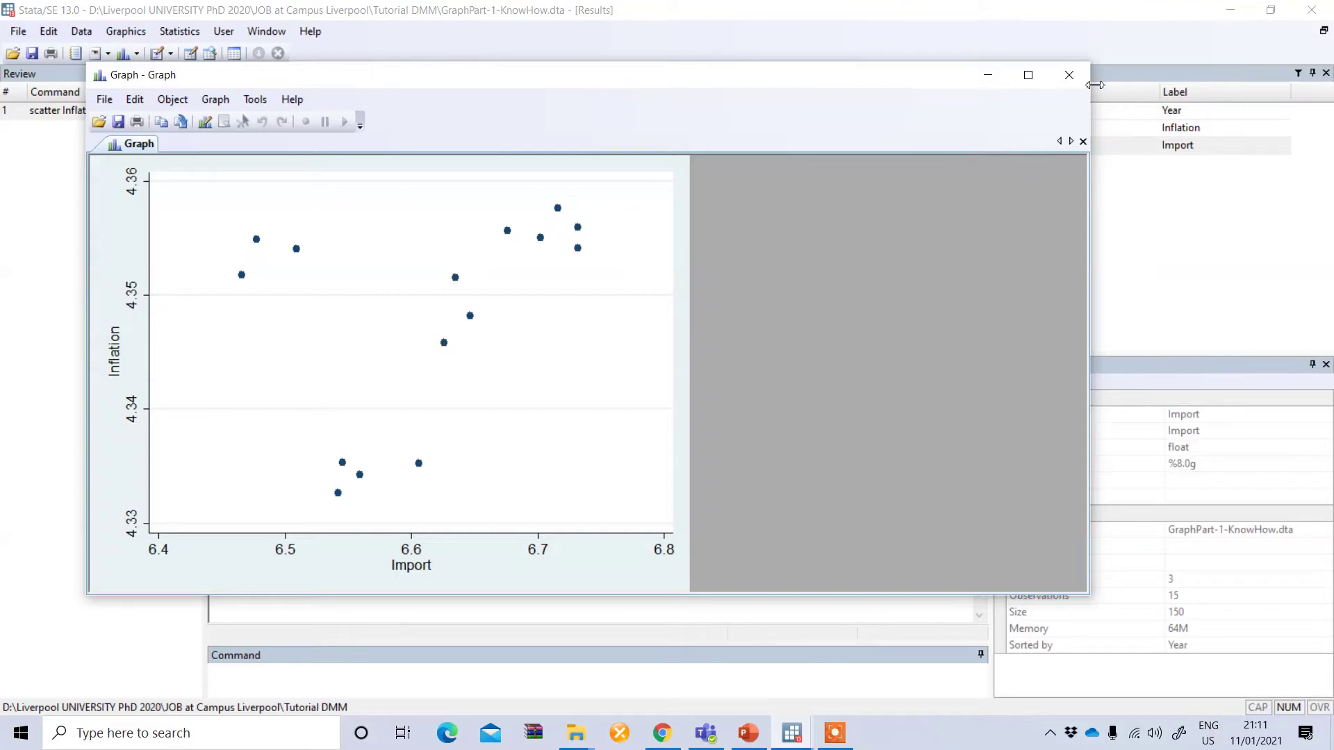
{"action": "left_click", "coordinate": [1070, 75]}
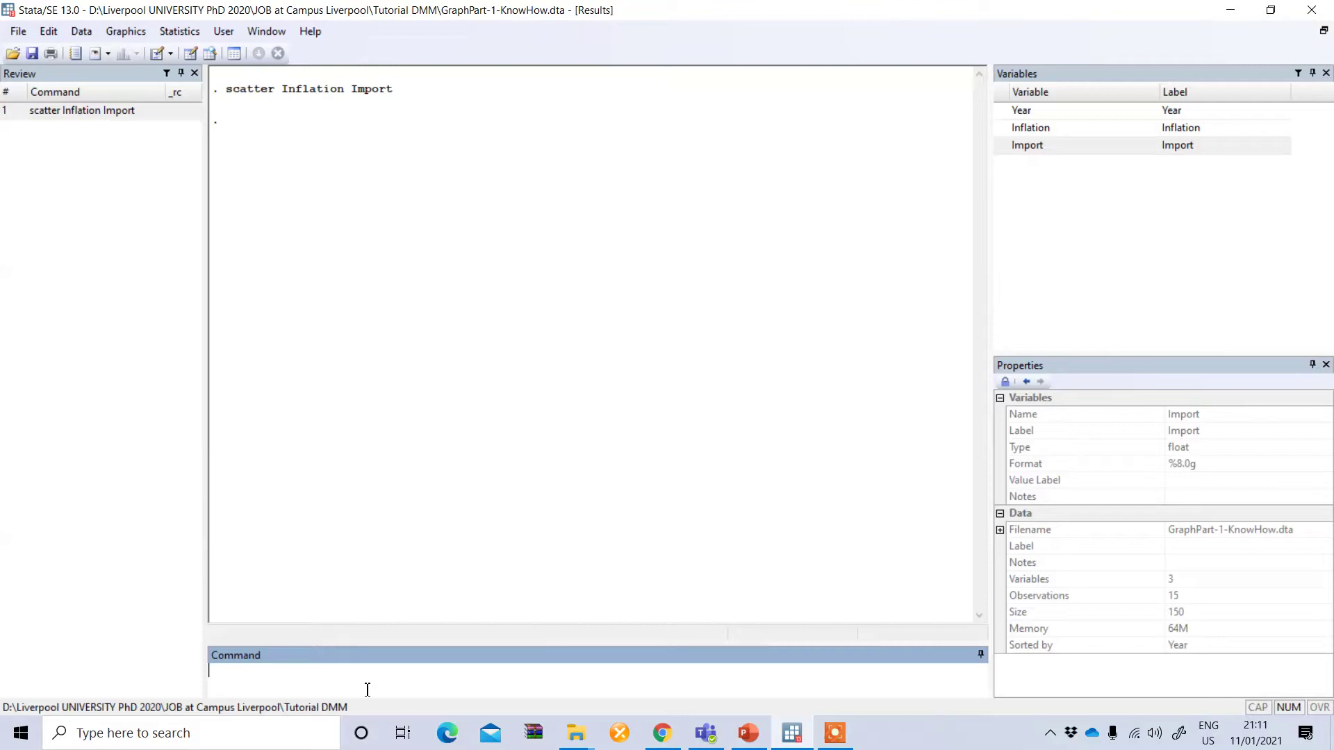
Draw a histogram of Inflation with the hist command and close the graph
{"action": "type", "text": "hist"}
{"action": "left_click", "coordinate": [1001, 130]}
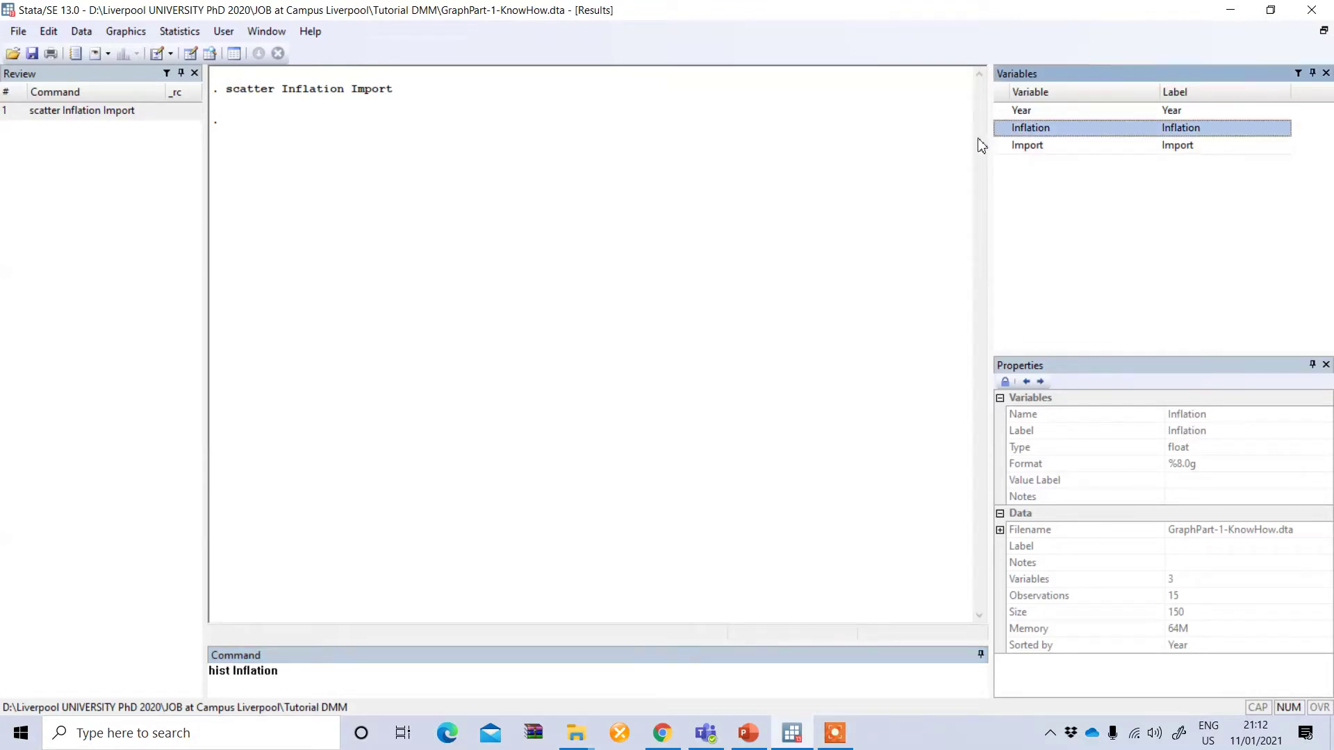
{"action": "left_click", "coordinate": [333, 685]}
{"action": "key", "text": "Return"}
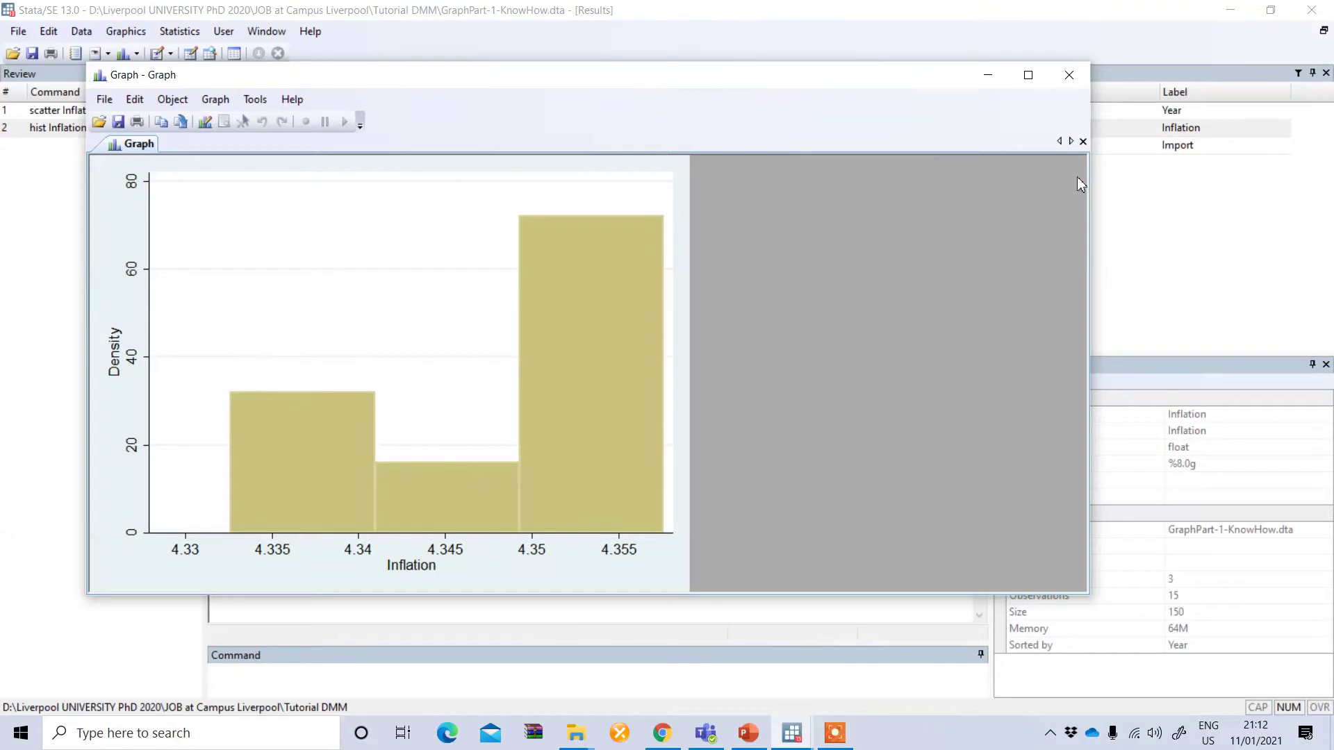
{"action": "left_click", "coordinate": [1069, 74]}
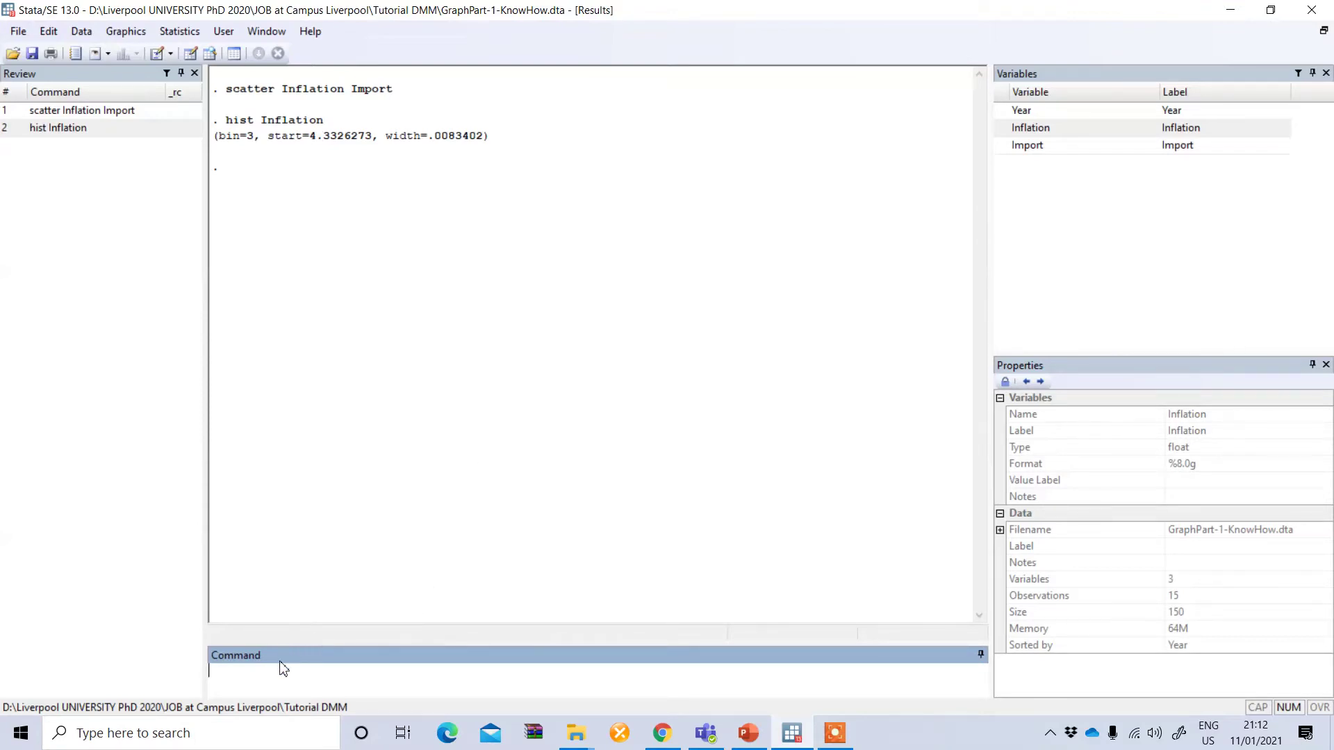
Draw a histogram of Inflation with the frequency and normal options, and clear the results with cls
{"action": "type", "text": "hist"}
{"action": "double_click", "coordinate": [1030, 128]}
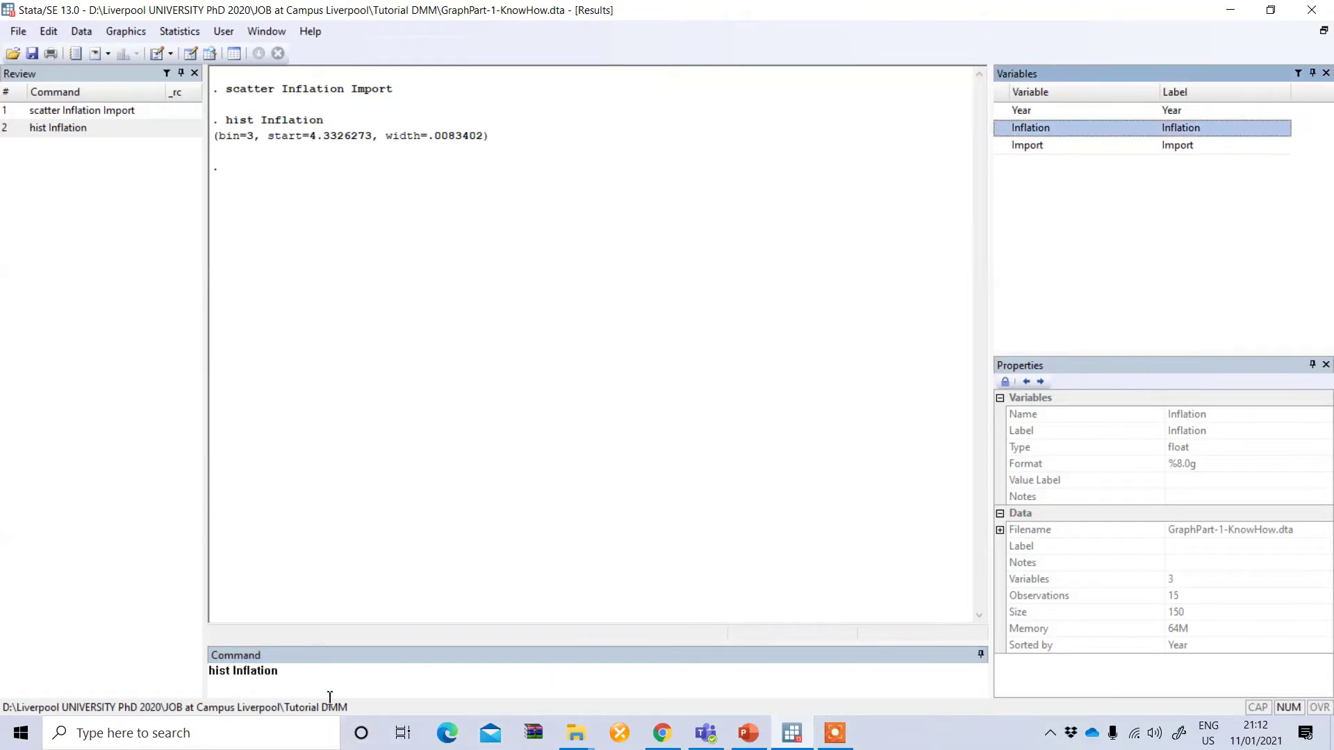
{"action": "left_click", "coordinate": [340, 669]}
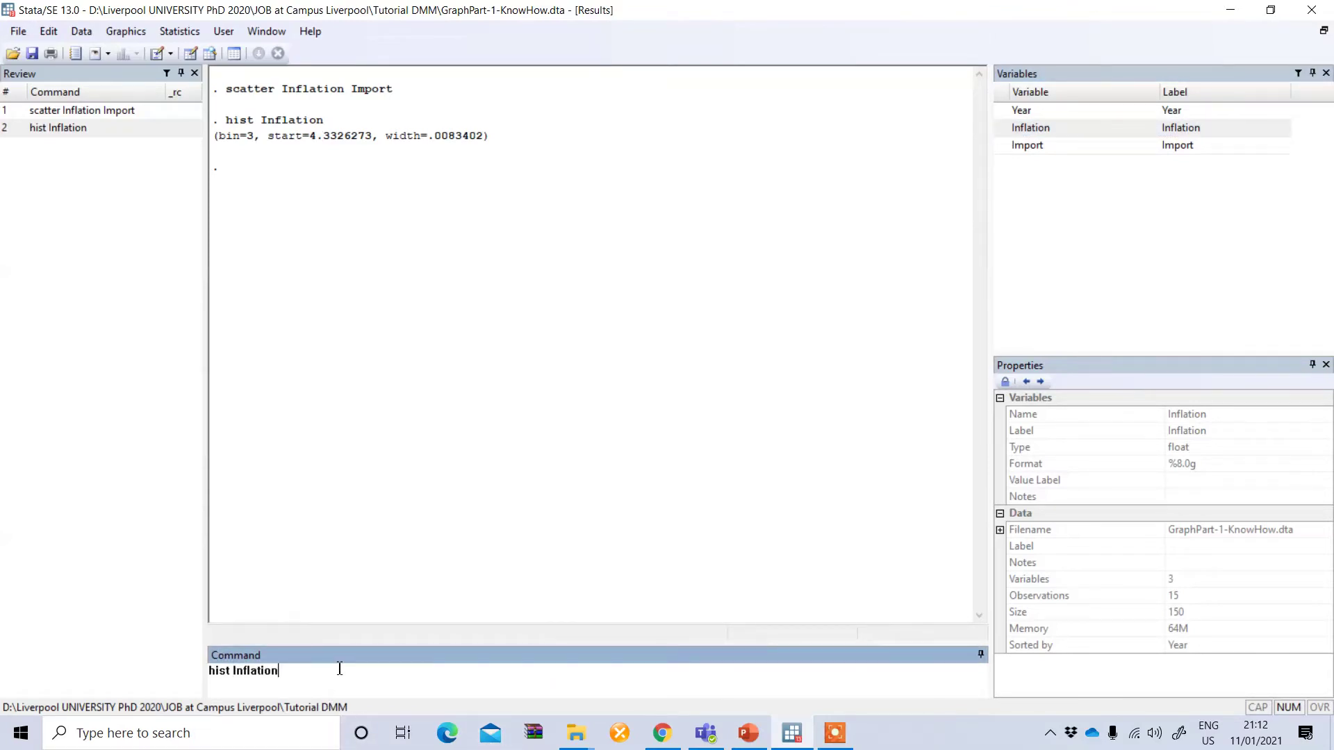
{"action": "type", "text": ", frequency normal"}
{"action": "key", "text": "Return"}
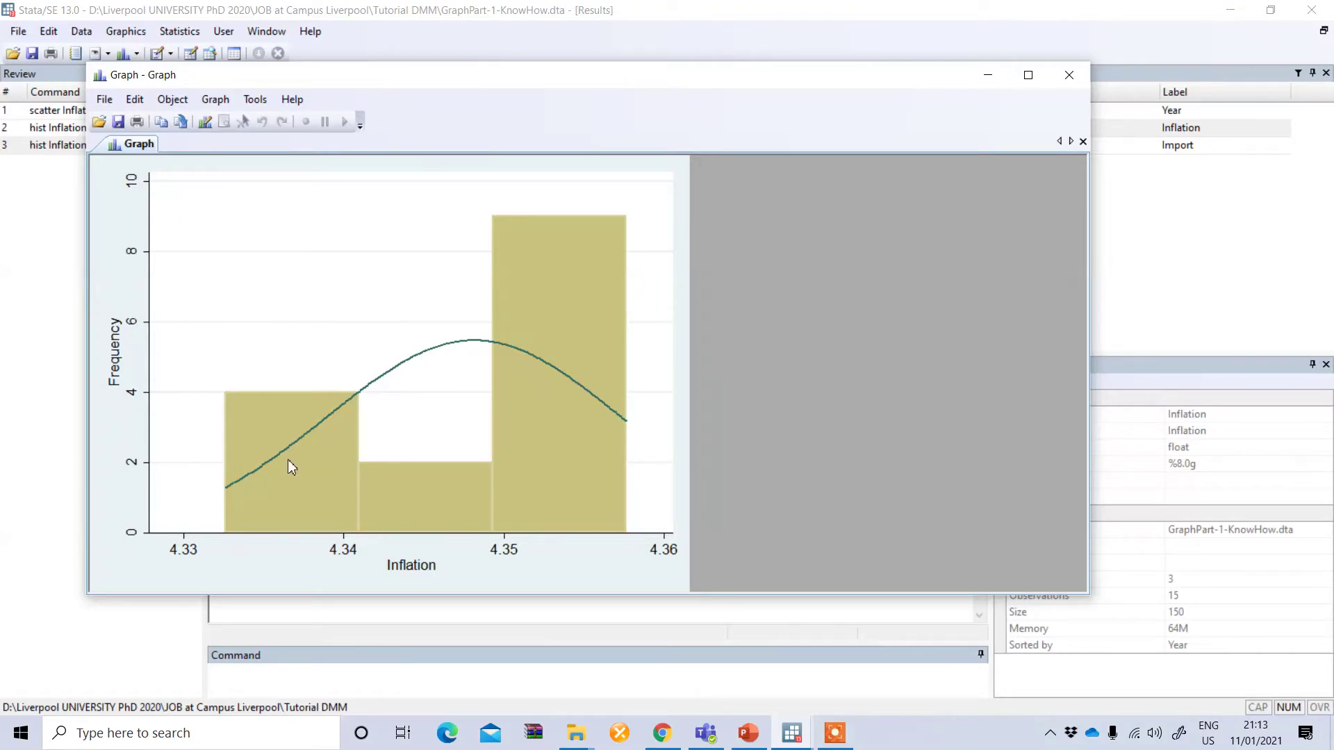
{"action": "left_click", "coordinate": [1068, 76]}
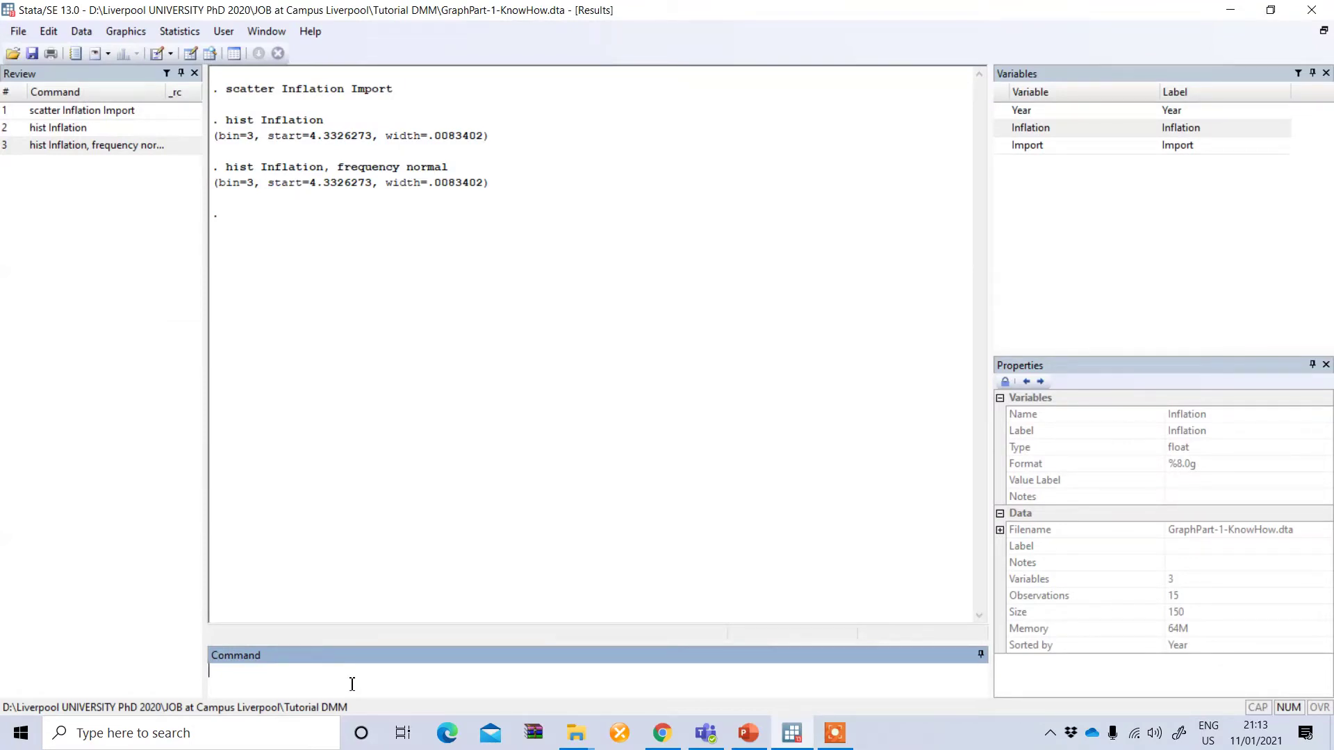
{"action": "type", "text": "cls"}
{"action": "key", "text": "Return"}
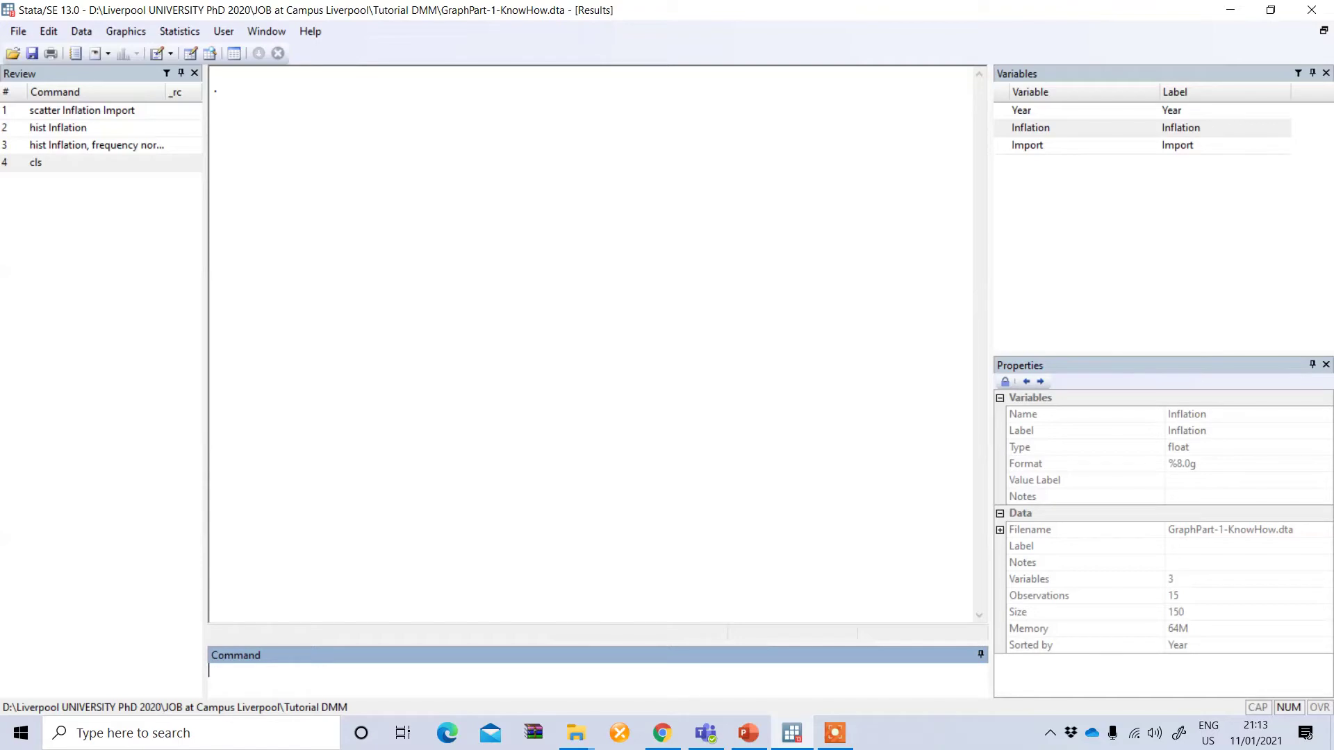
Plot Inflation over Year as a line graph with twoway (line Inflation Year) and close the graph
{"action": "type", "text": "twoway (line"}
{"action": "left_click", "coordinate": [1001, 128]}
{"action": "double_click", "coordinate": [1002, 130]}
{"action": "left_click", "coordinate": [399, 672]}
{"action": "left_click", "coordinate": [1003, 112]}
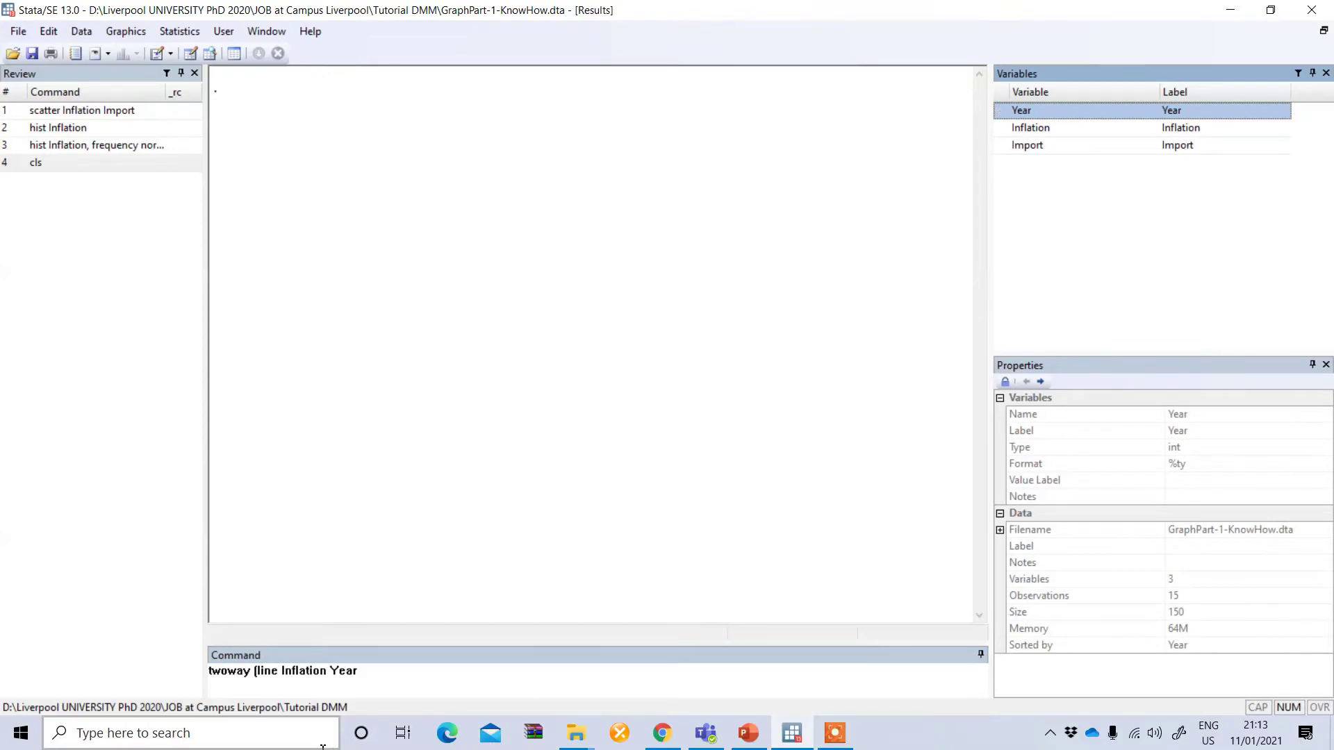
{"action": "left_click", "coordinate": [394, 679]}
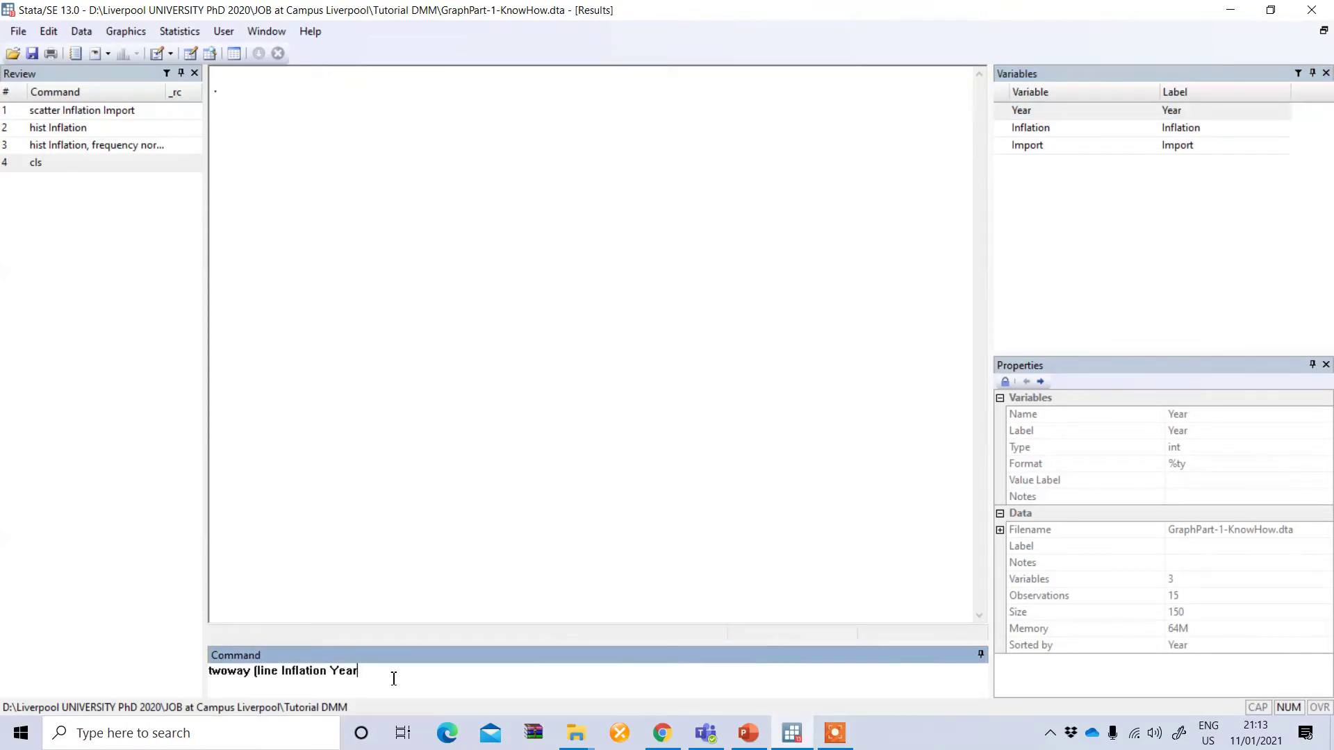
{"action": "type", "text": ")"}
{"action": "key", "text": "Return"}
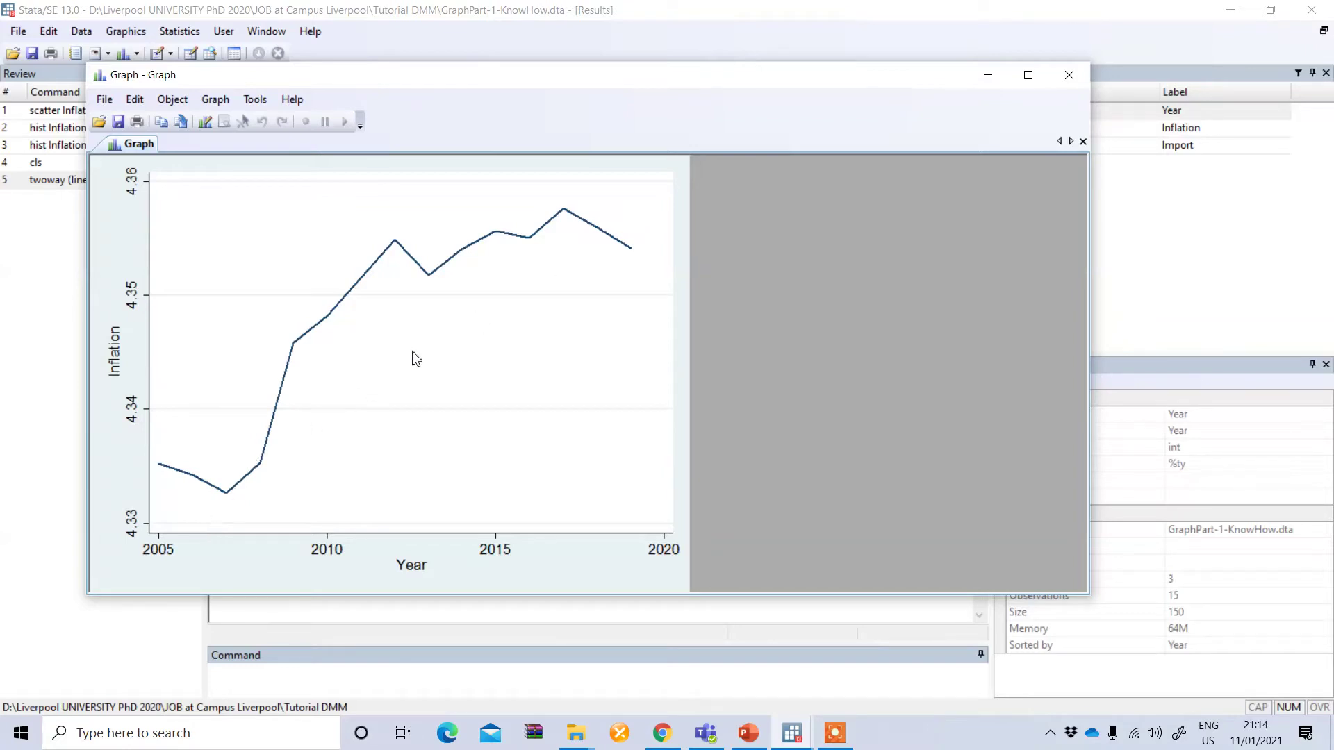
{"action": "left_click", "coordinate": [1067, 77]}
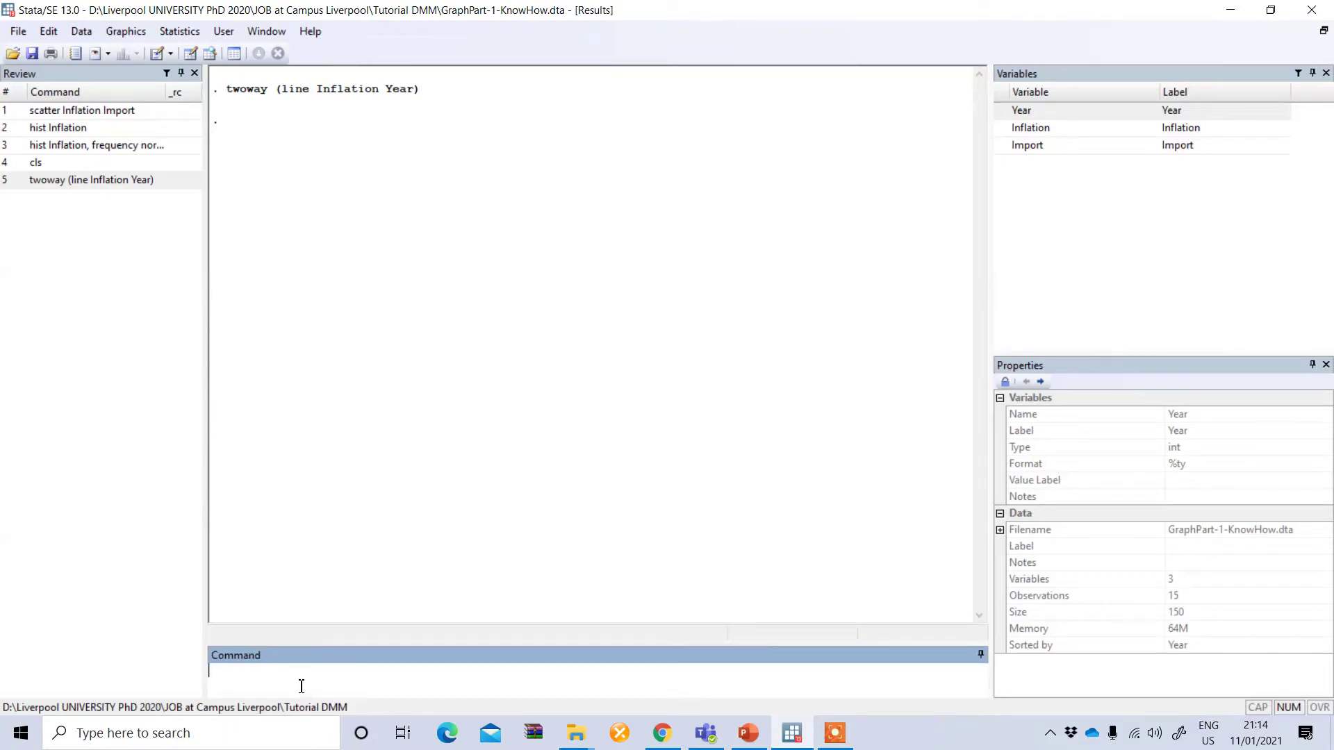
Draw a bar graph of Inflation over Year with graph bar, and clear the results with cls
{"action": "type", "text": "graph bar"}
{"action": "double_click", "coordinate": [1000, 128]}
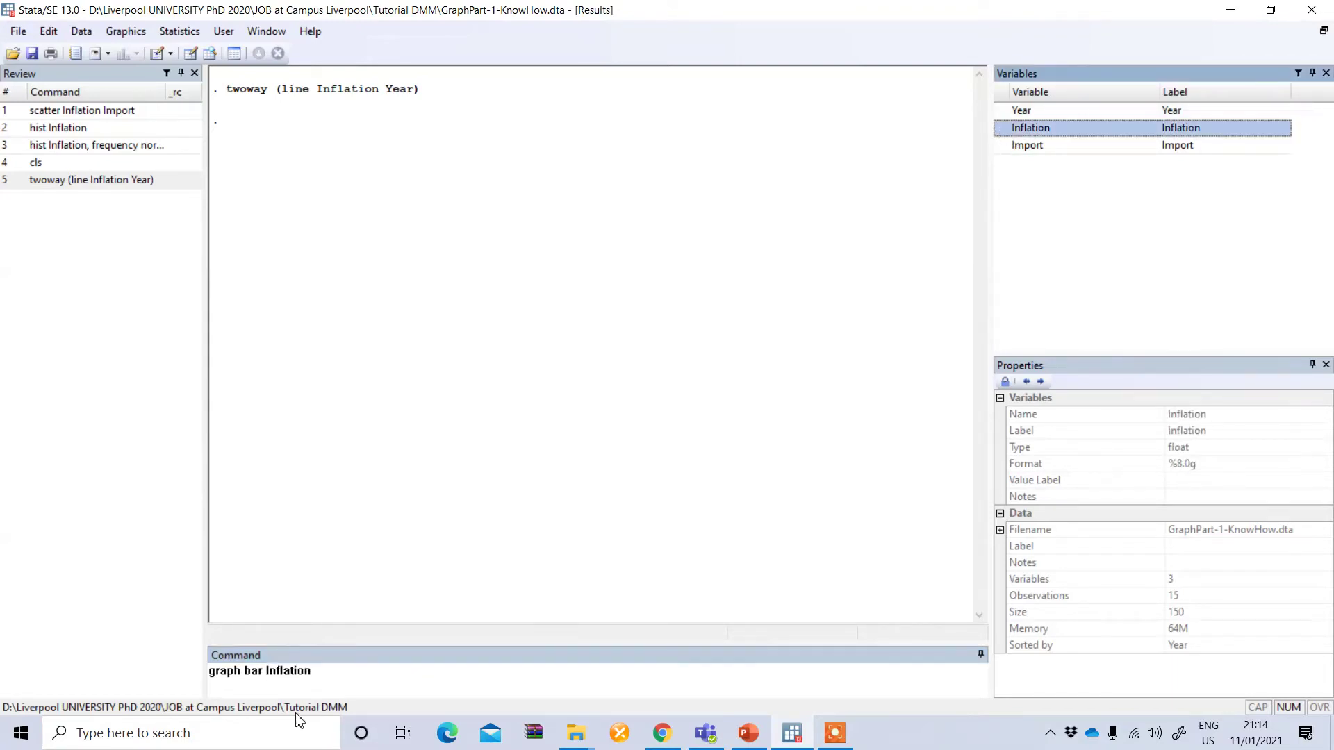
{"action": "left_click", "coordinate": [338, 679]}
{"action": "type", "text": ", o"}
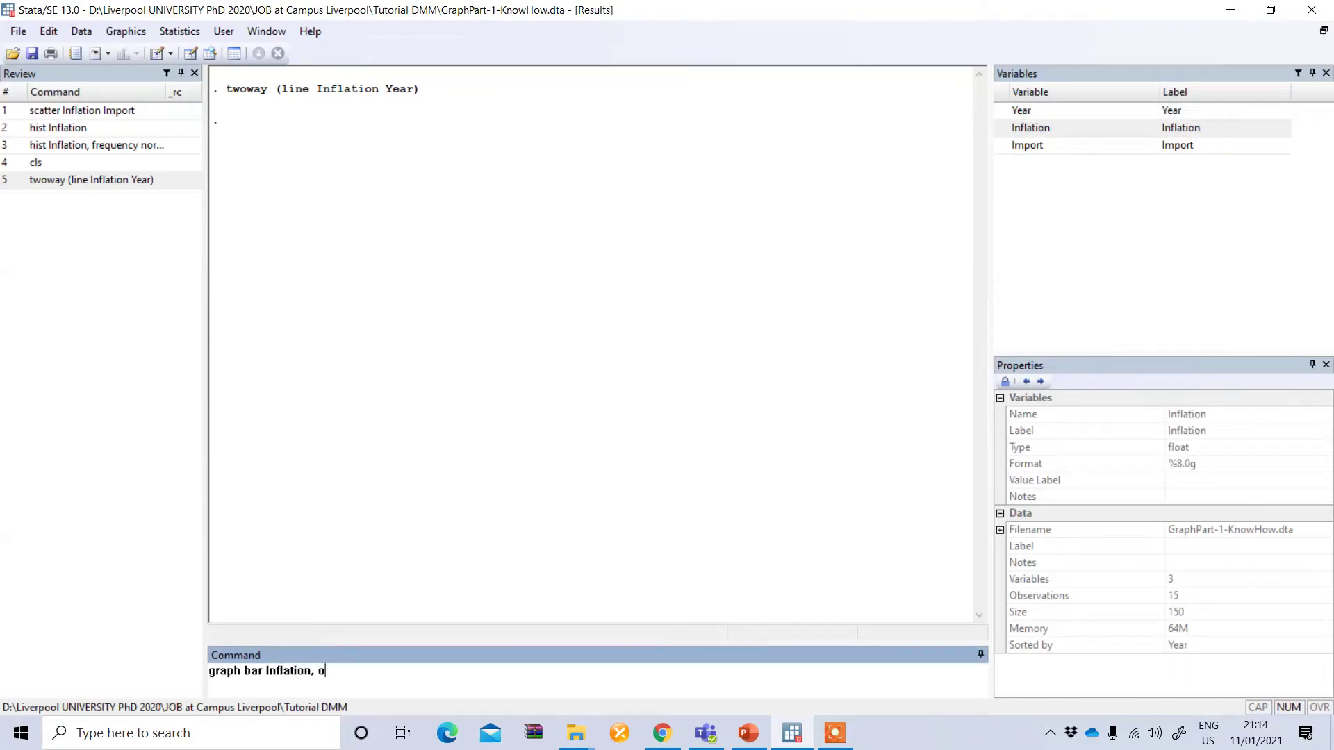
{"action": "type", "text": "ver("}
{"action": "left_click", "coordinate": [1003, 111]}
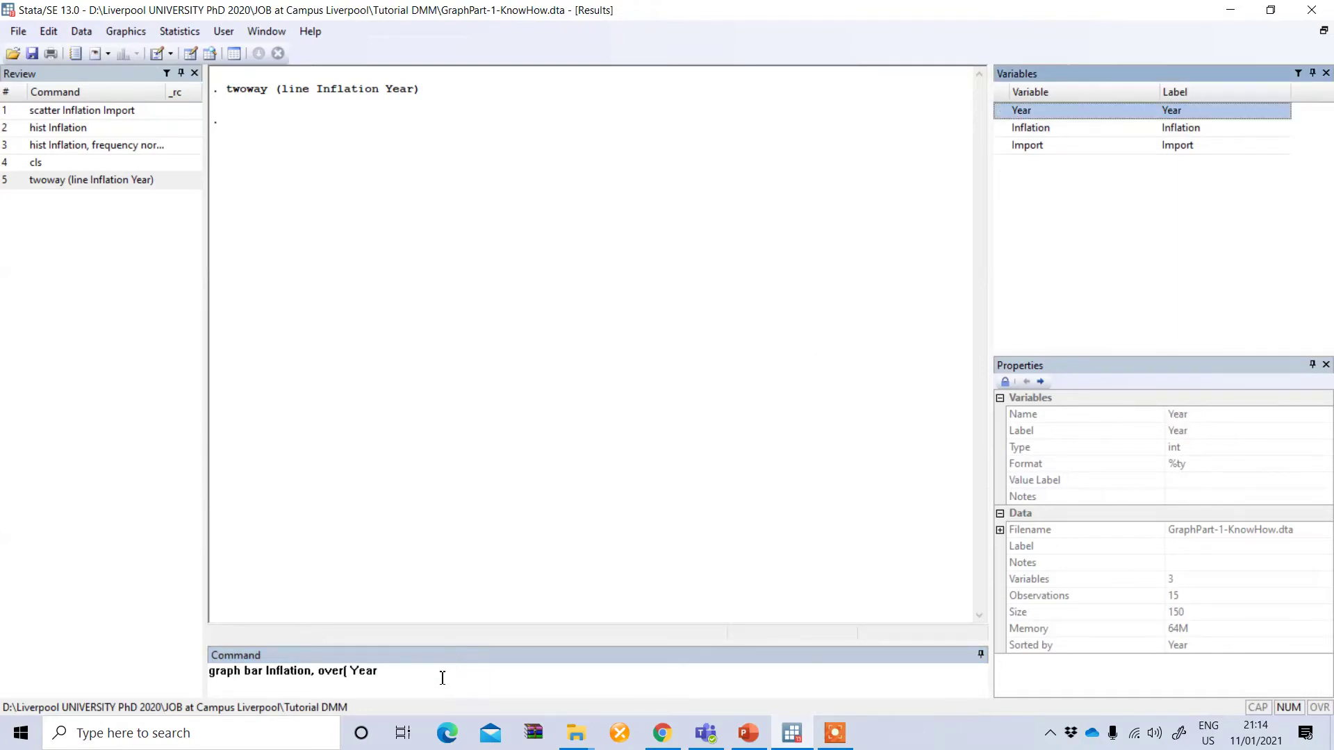
{"action": "type", "text": ")"}
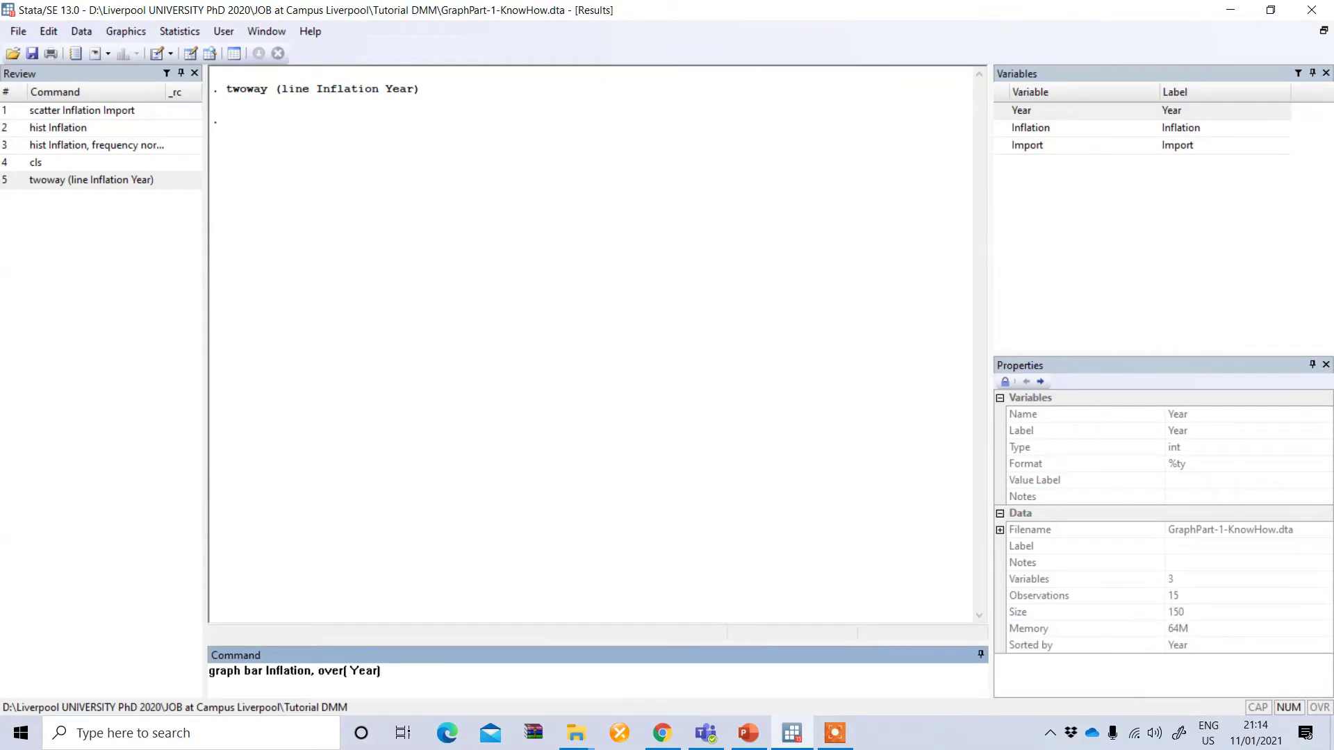
{"action": "key", "text": "Return"}
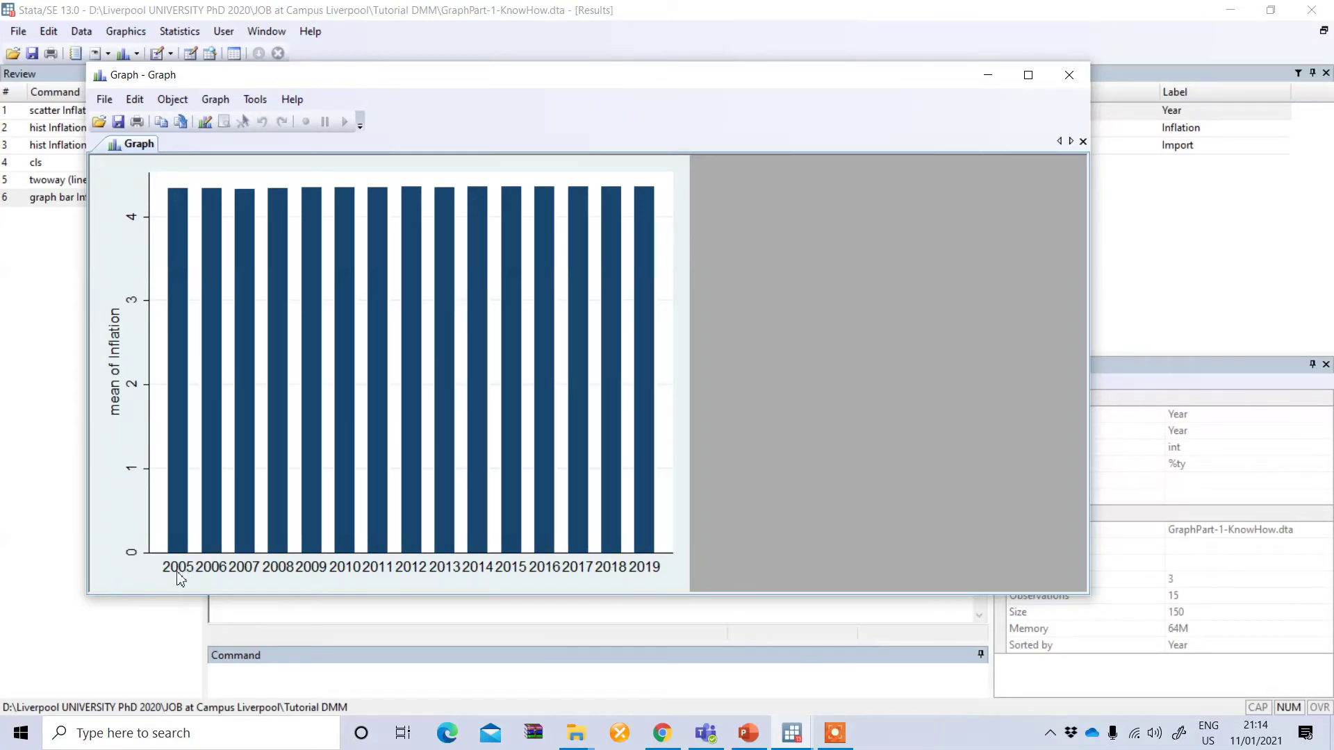
{"action": "left_click", "coordinate": [1065, 80]}
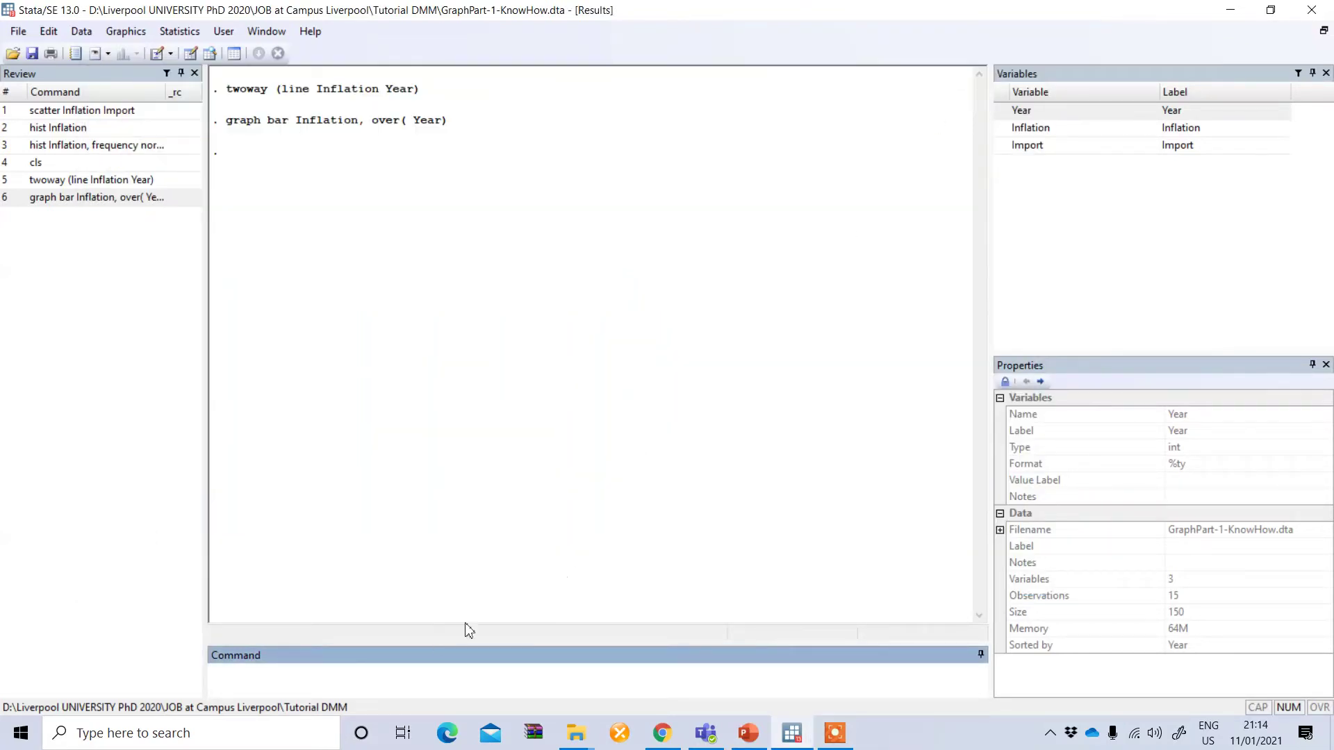
{"action": "type", "text": "cls"}
{"action": "key", "text": "Return"}
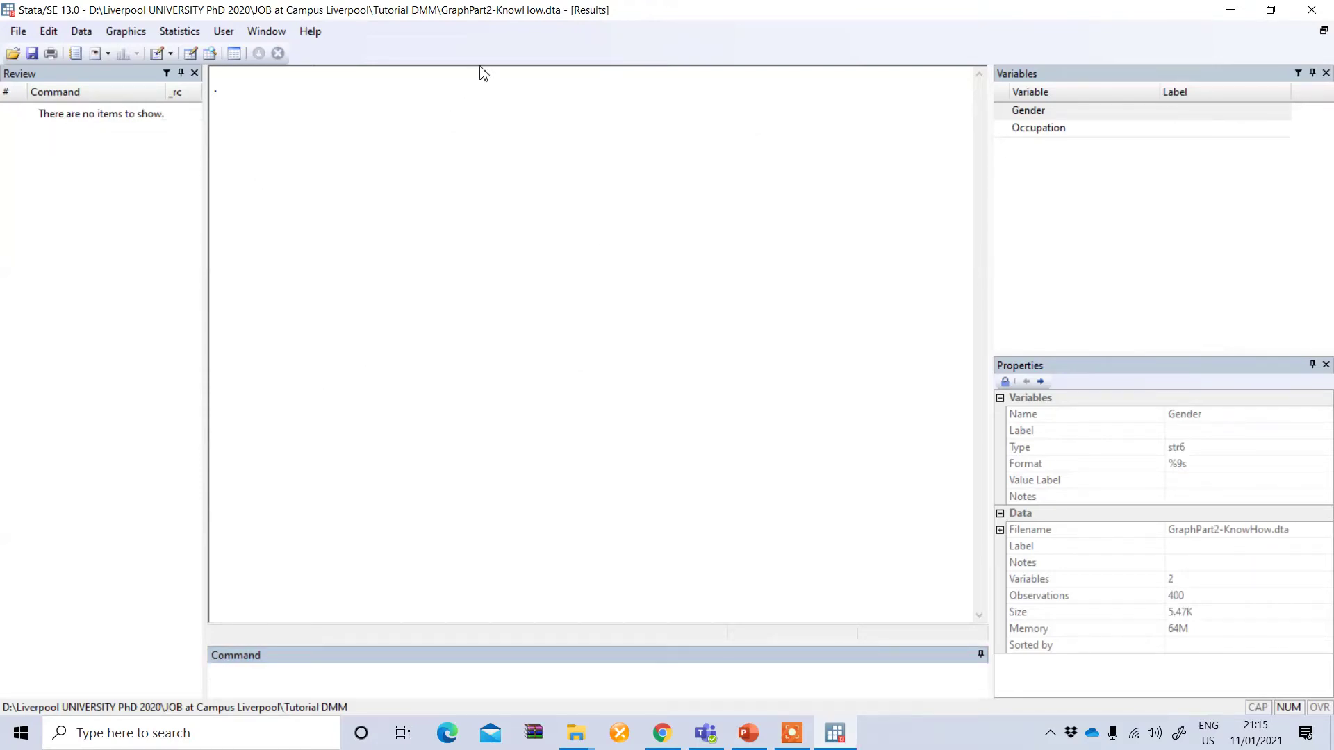
Browse the GraphPart2-KnowHow dataset in the Data Editor to see its Gender and Occupation variables
{"action": "left_click", "coordinate": [209, 53]}
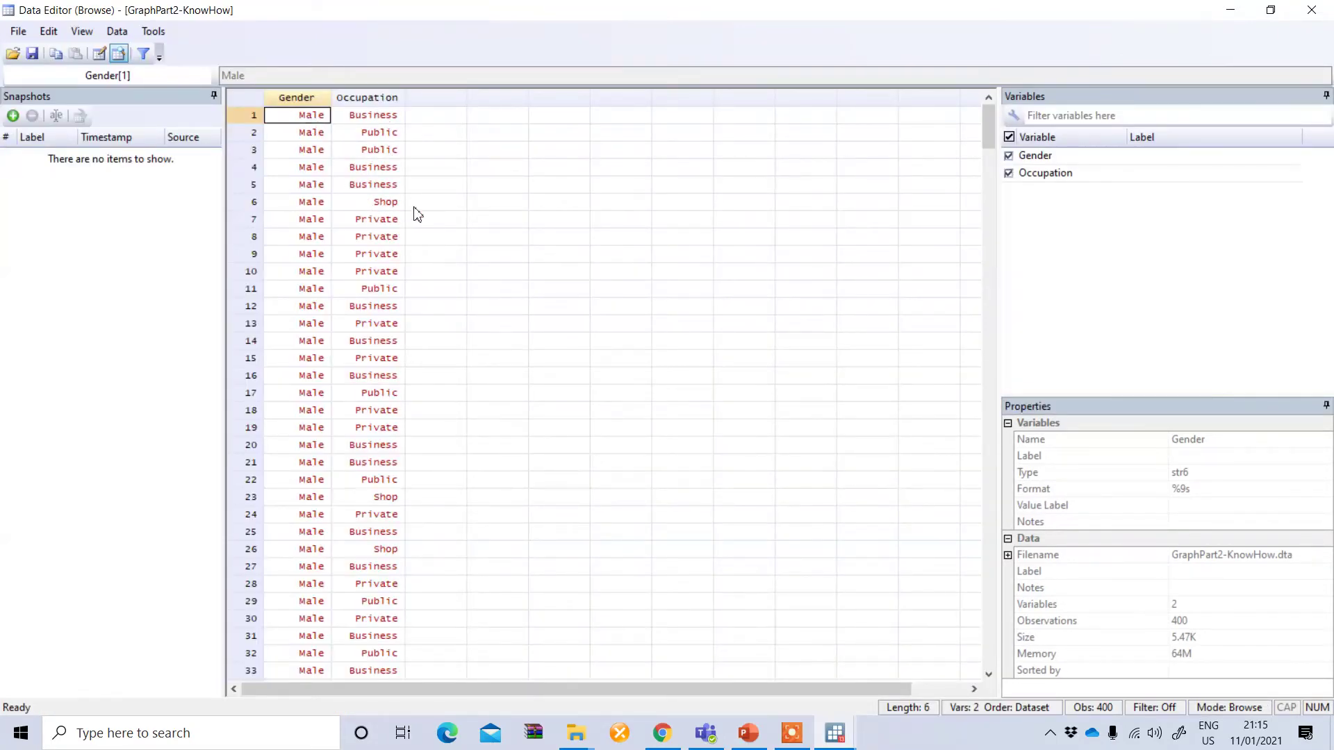
{"action": "left_click", "coordinate": [1310, 10]}
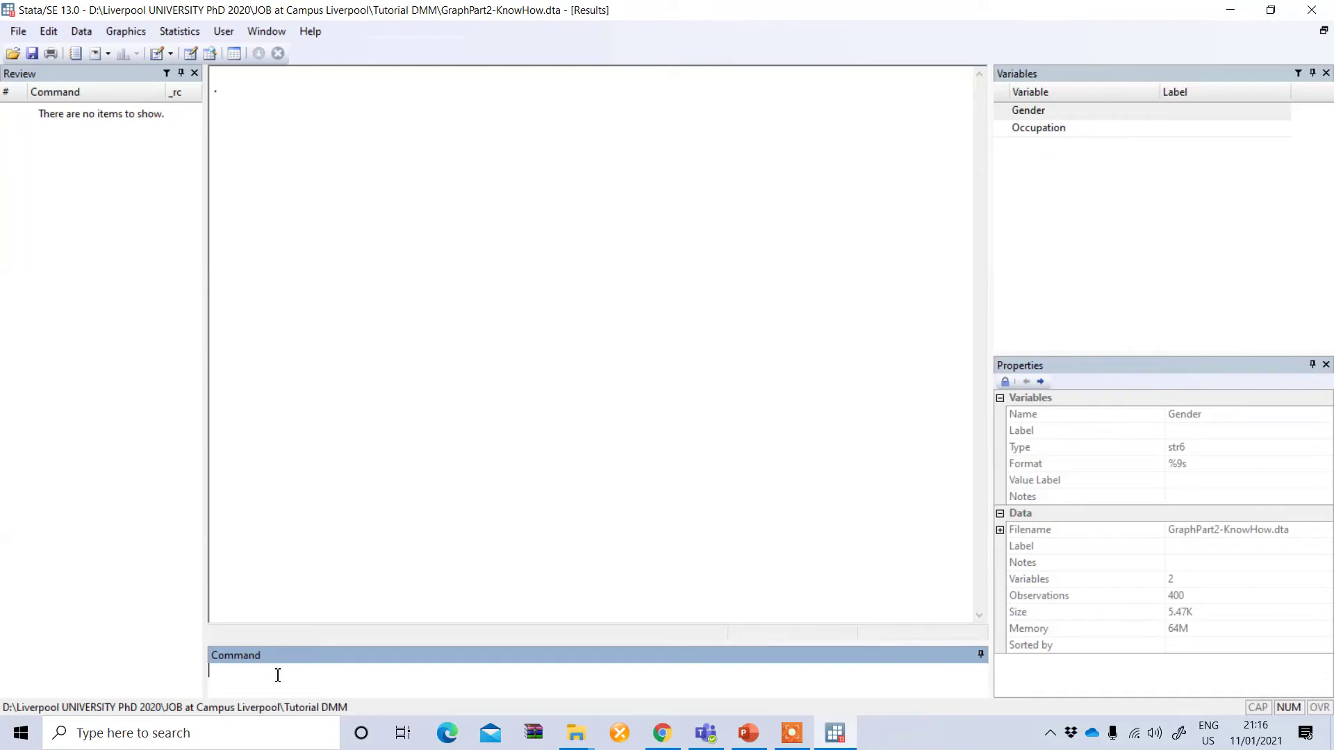
Install the catplot package with ssc install catplot and clear the results with cls
{"action": "type", "text": "ssc install catplot"}
{"action": "key", "text": "Return"}
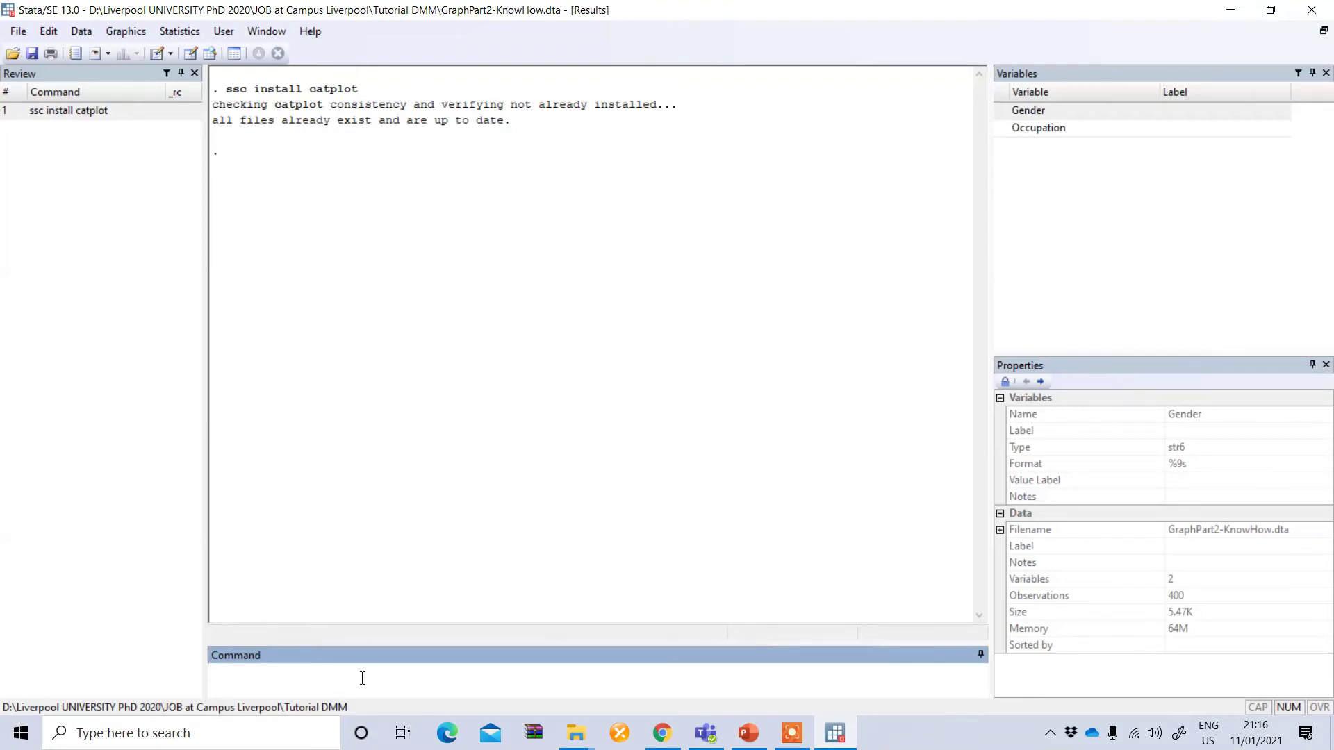
{"action": "type", "text": "cls"}
{"action": "key", "text": "Return"}
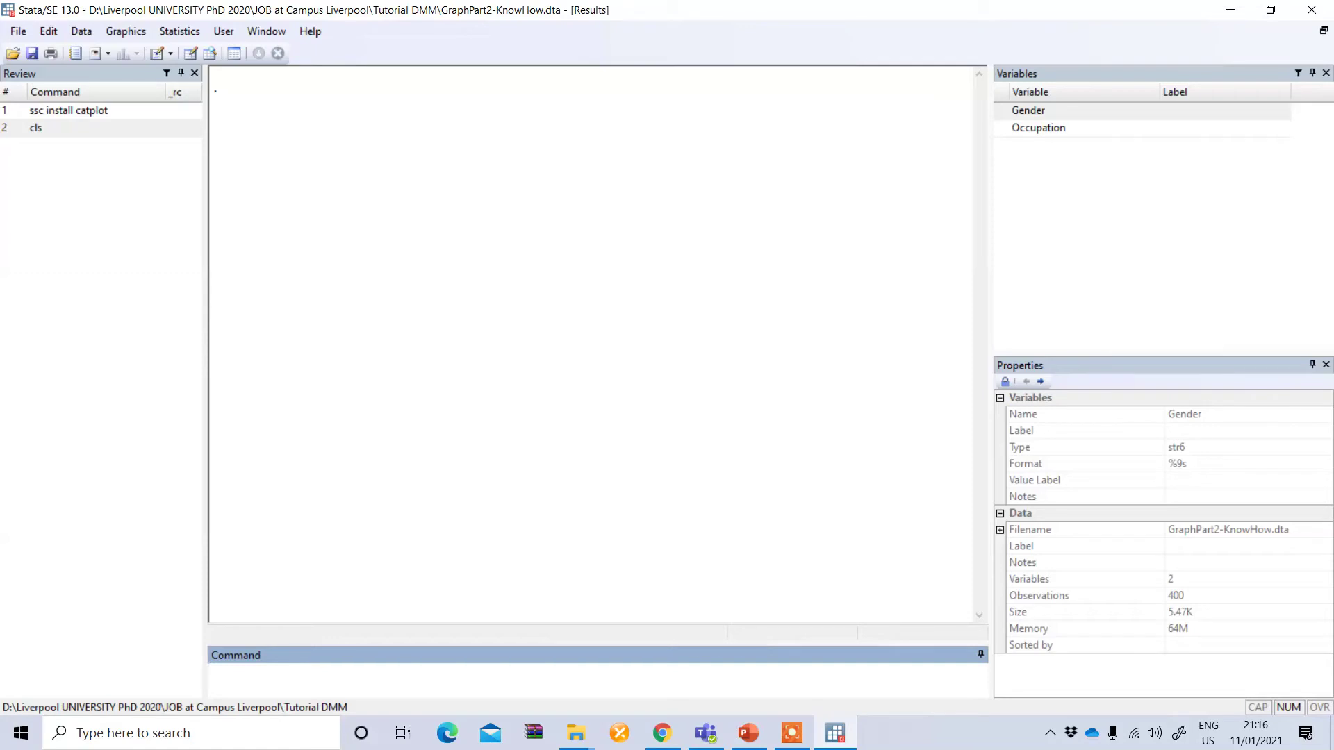
Reopen the data browser to examine the Gender and Occupation records, and close it
{"action": "left_click", "coordinate": [215, 60]}
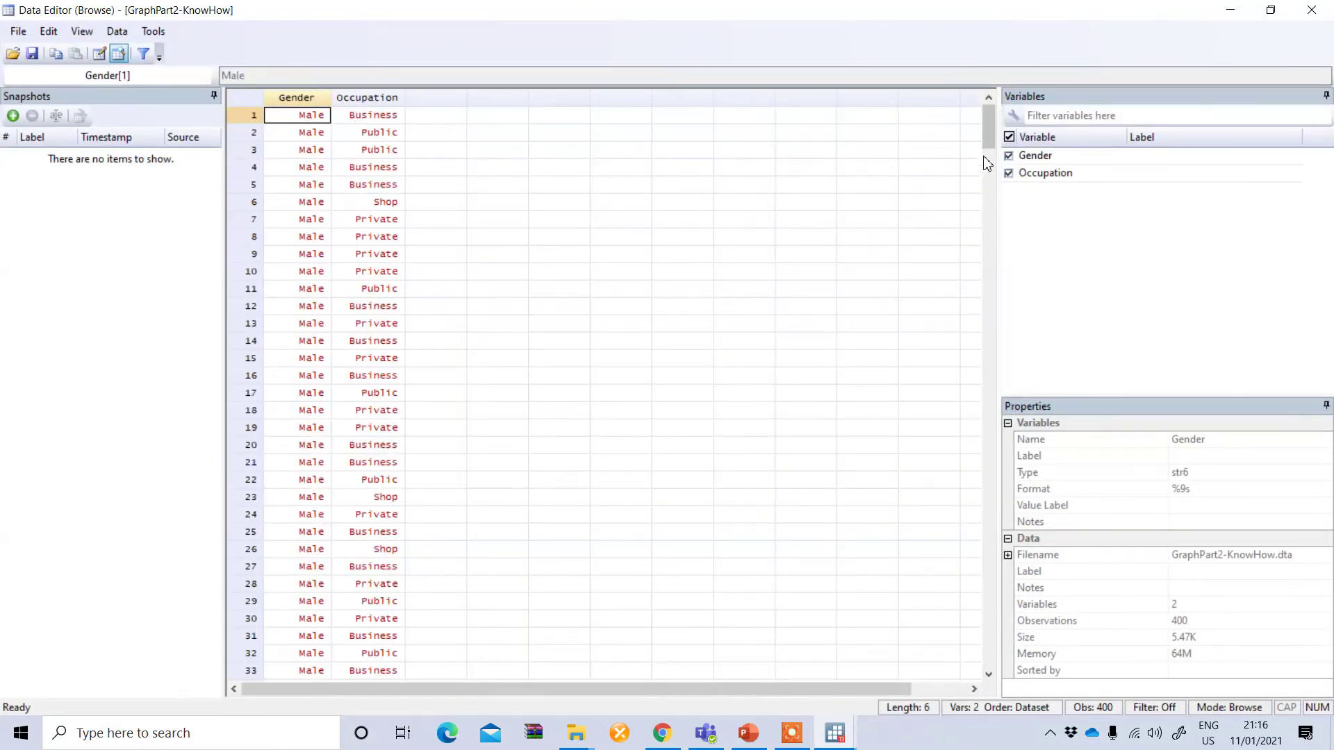
{"action": "left_click_drag", "start_coordinate": [987, 163], "coordinate": [872, 84]}
{"action": "left_click", "coordinate": [1317, 12]}
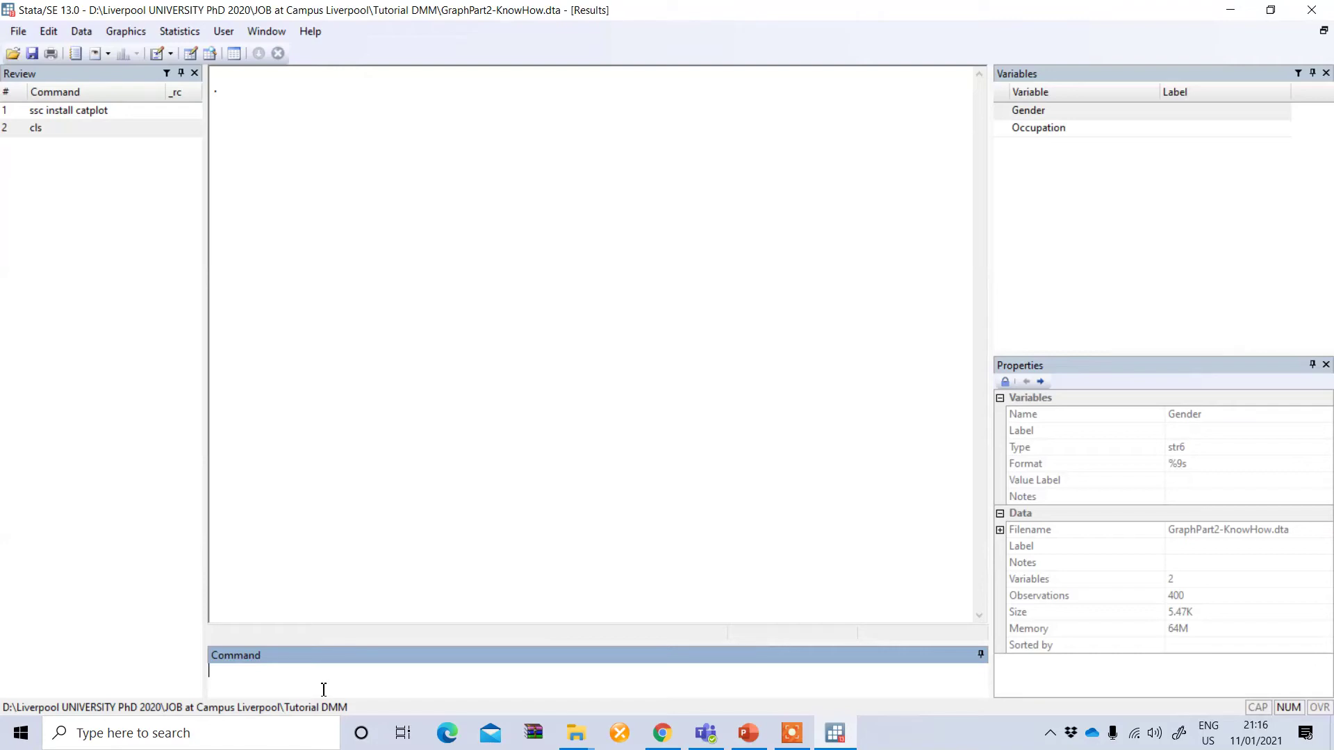
Draw a categorical frequency plot of Gender with the catplot command
{"action": "type", "text": "catplot"}
{"action": "double_click", "coordinate": [1005, 112]}
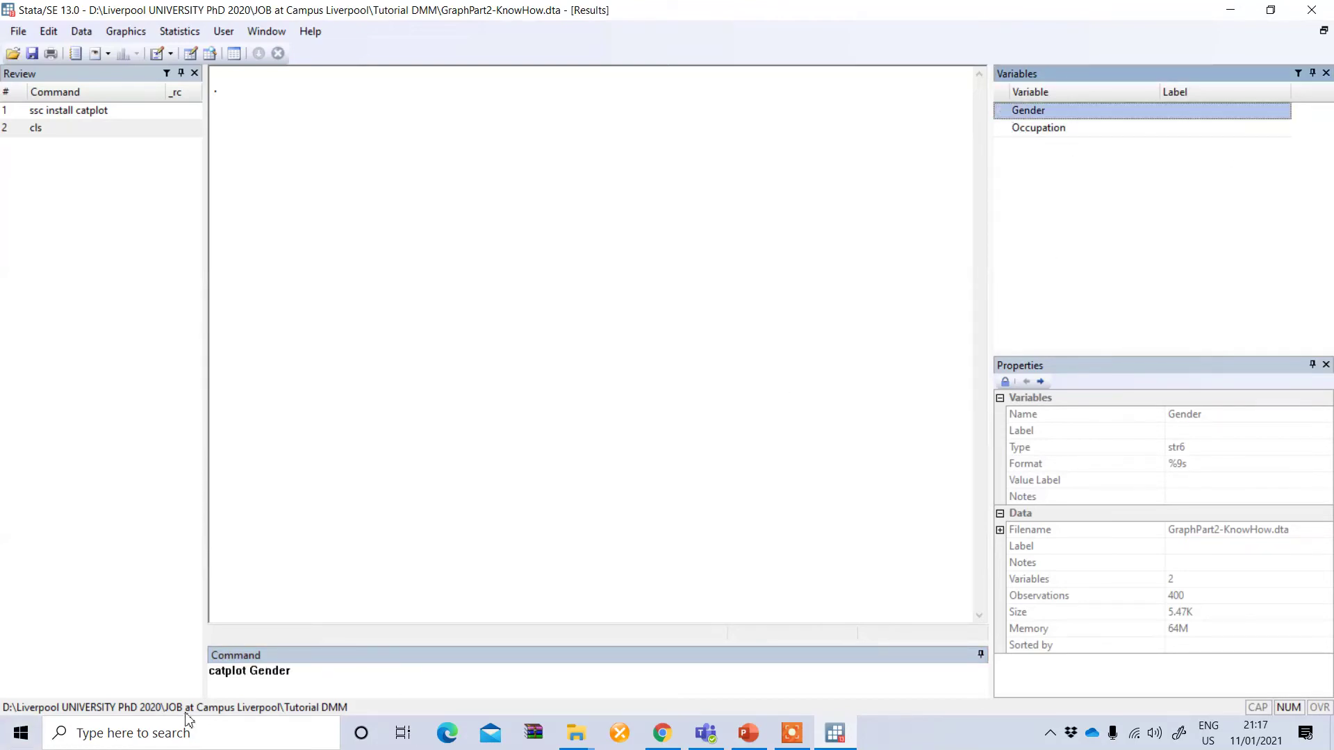
{"action": "left_click", "coordinate": [324, 679]}
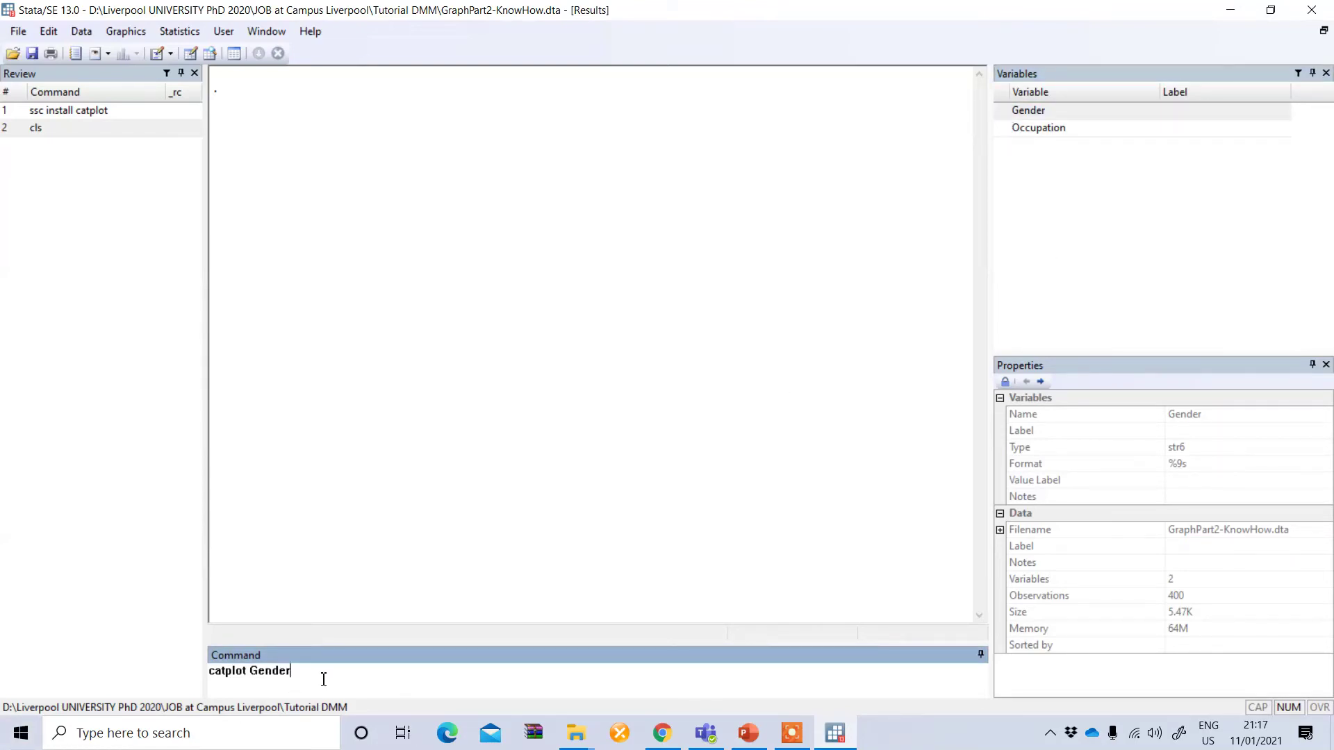
{"action": "key", "text": "Return"}
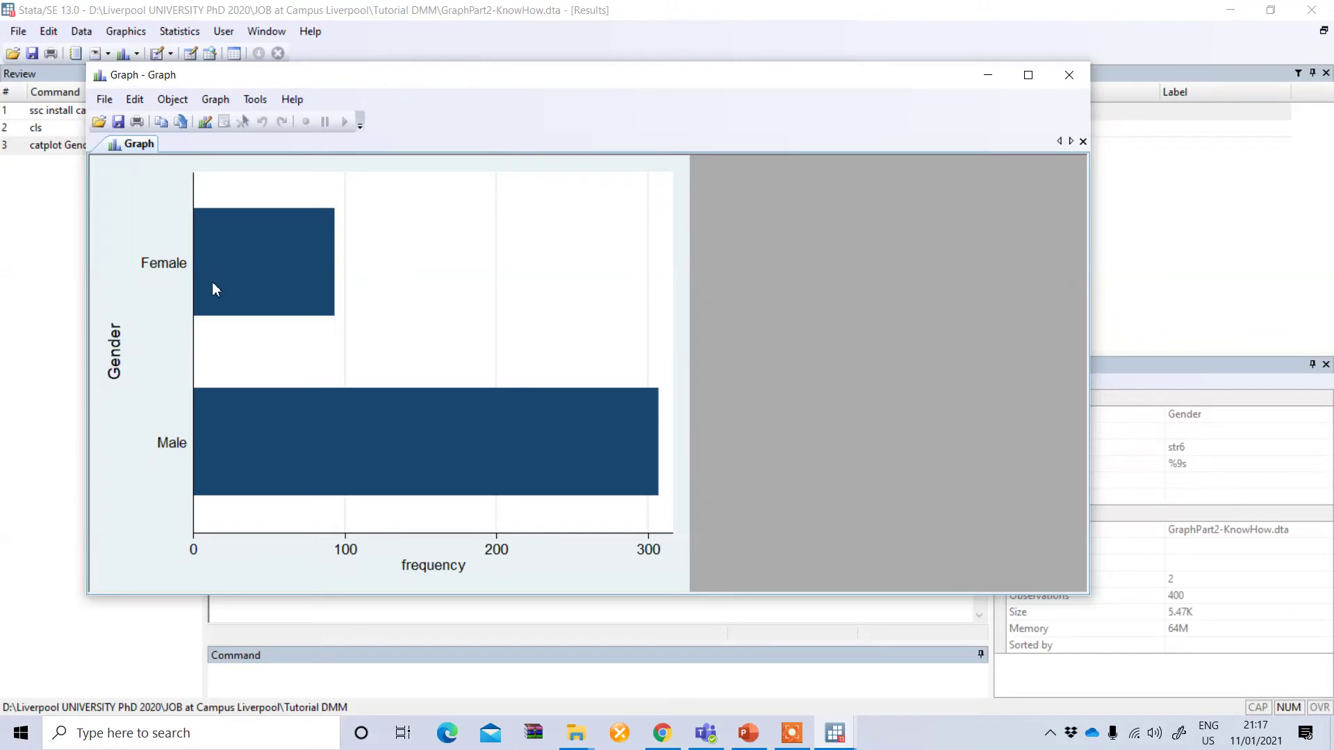
Close the open graph, draw Gender frequencies as vertical bars with catplot Gender, recast(bar), and close that graph too
{"action": "left_click", "coordinate": [1066, 73]}
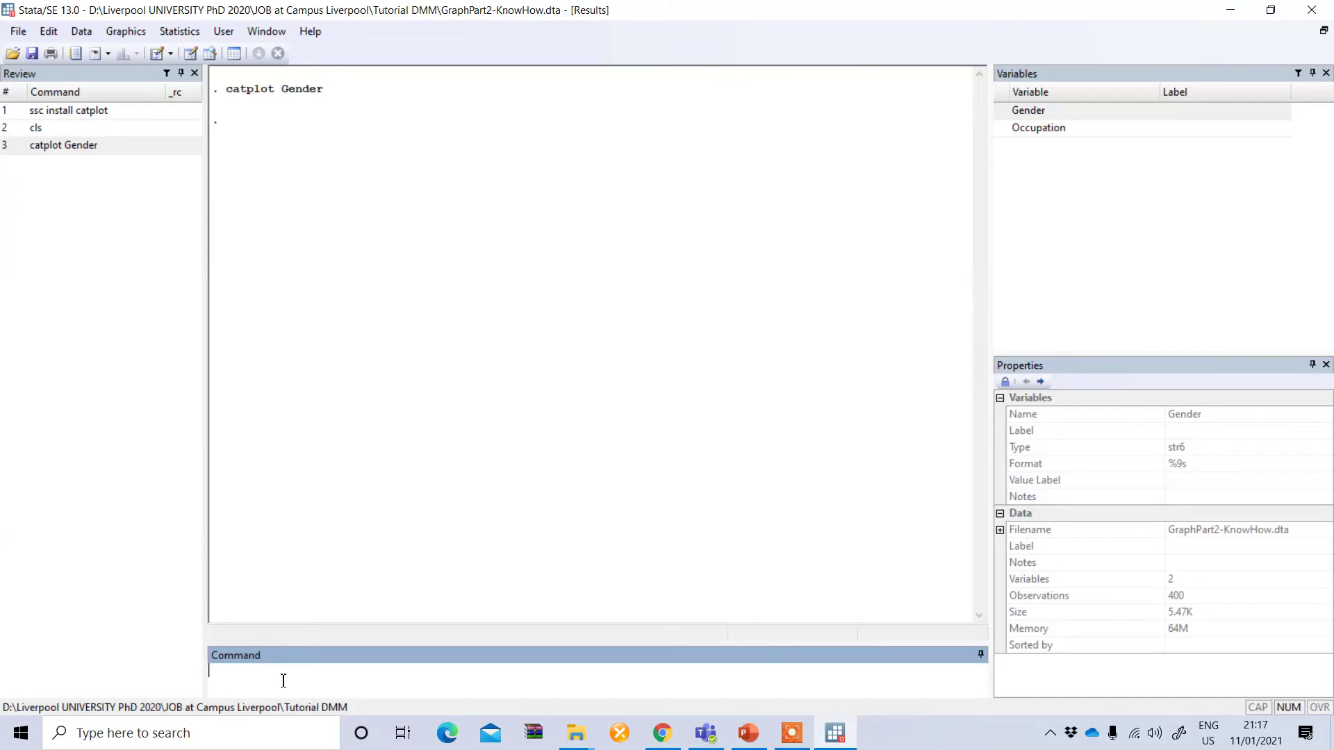
{"action": "type", "text": "catplot"}
{"action": "left_click", "coordinate": [1000, 111]}
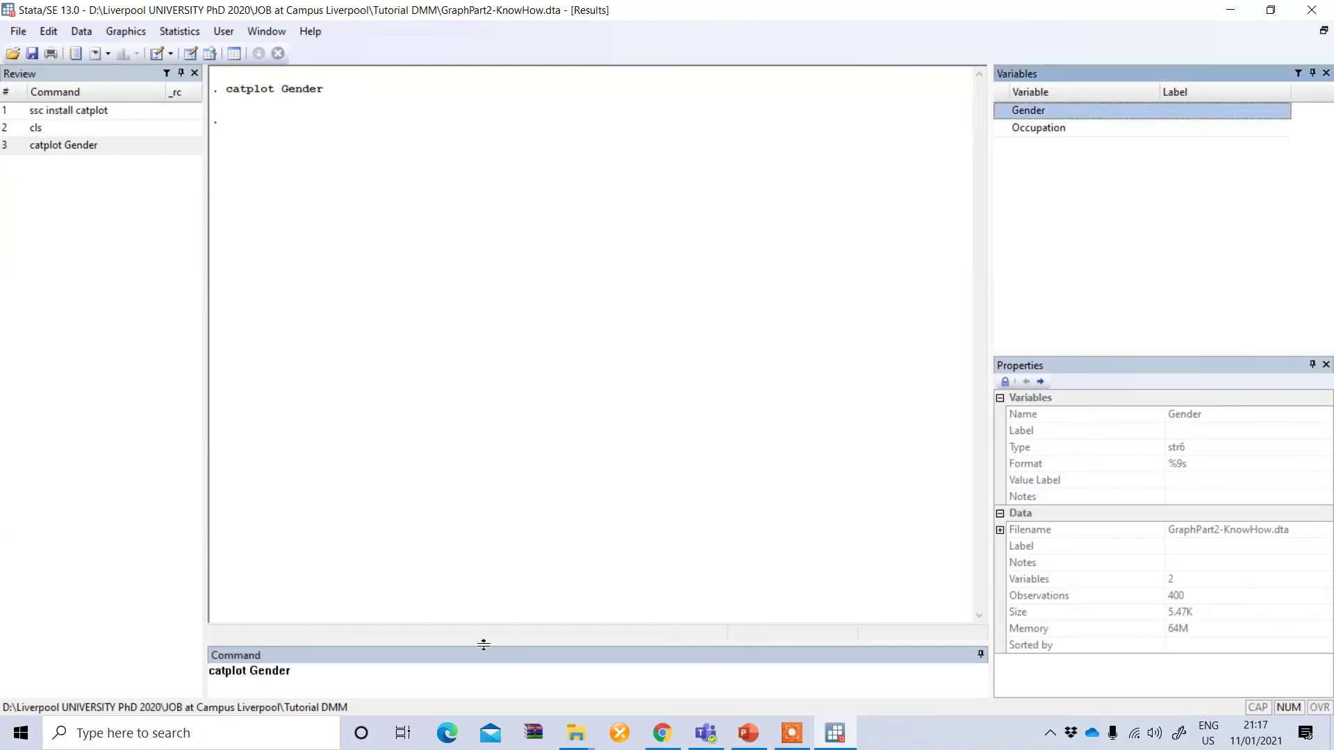
{"action": "left_click", "coordinate": [377, 679]}
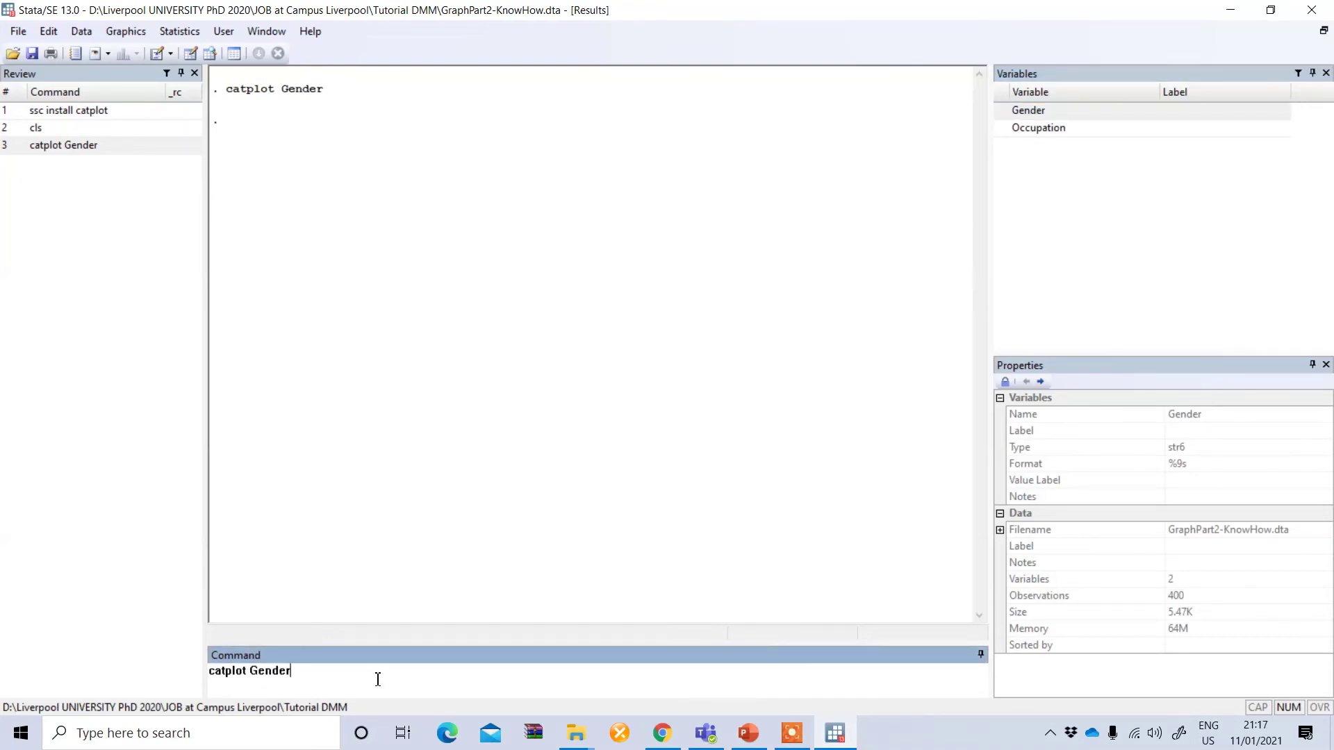
{"action": "type", "text": ", recast(bar)"}
{"action": "key", "text": "Return"}
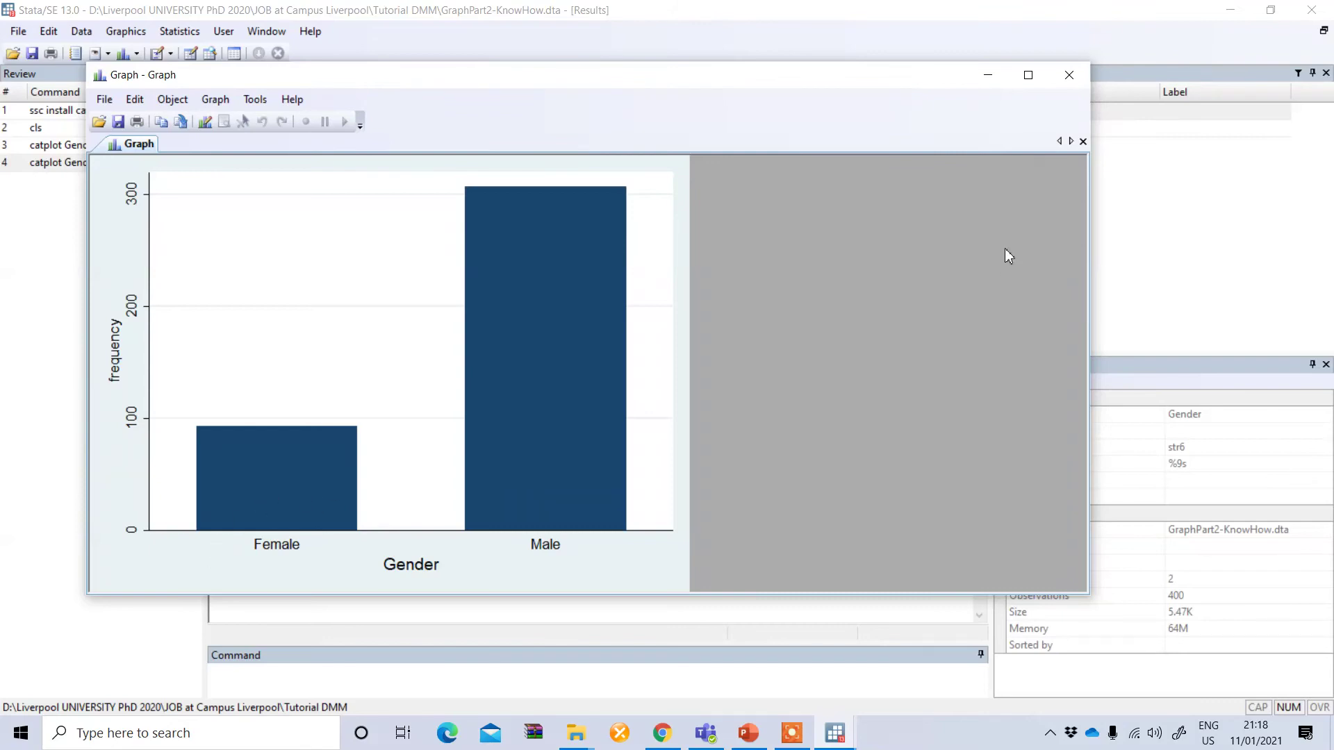
{"action": "left_click", "coordinate": [1070, 77]}
Reuse the last catplot command with Occupation in place of Gender to draw its vertical bar chart, and close the graph
{"action": "left_click", "coordinate": [96, 164]}
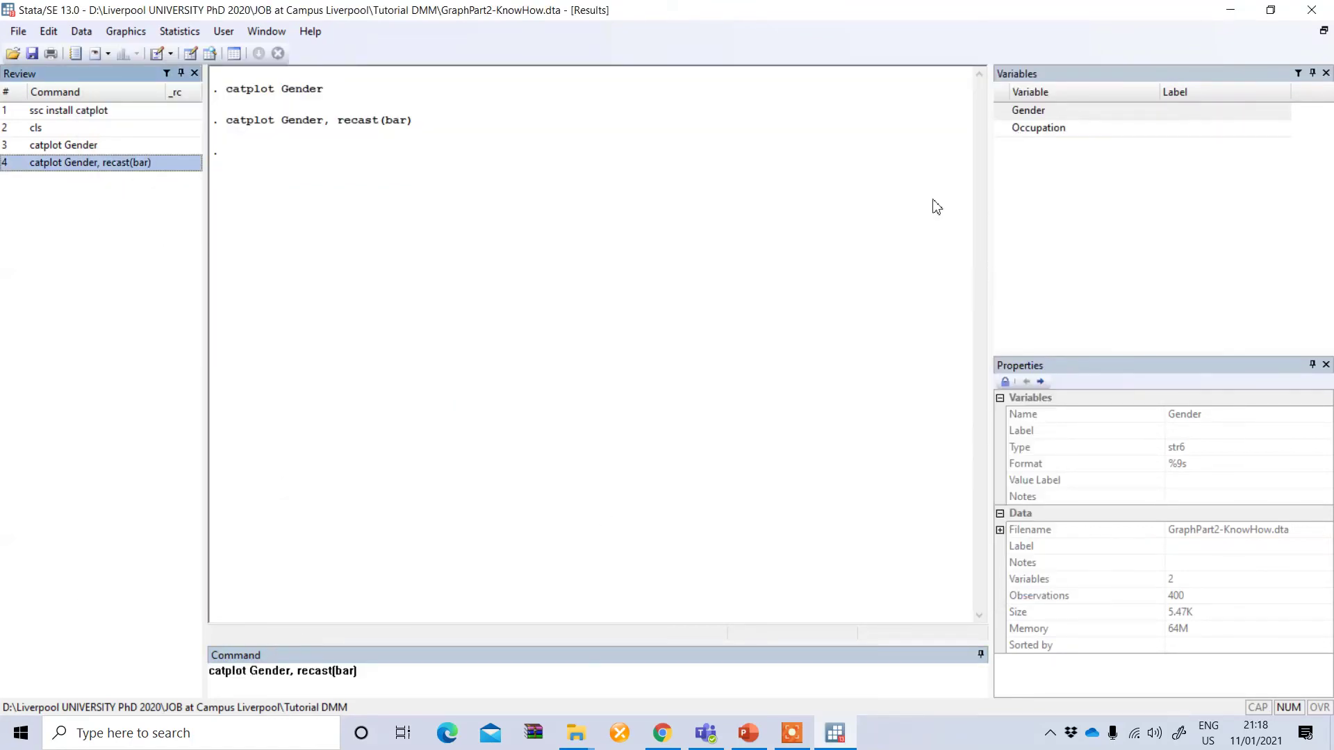
{"action": "left_click_drag", "start_coordinate": [249, 671], "coordinate": [295, 672]}
{"action": "type", "text": "o"}
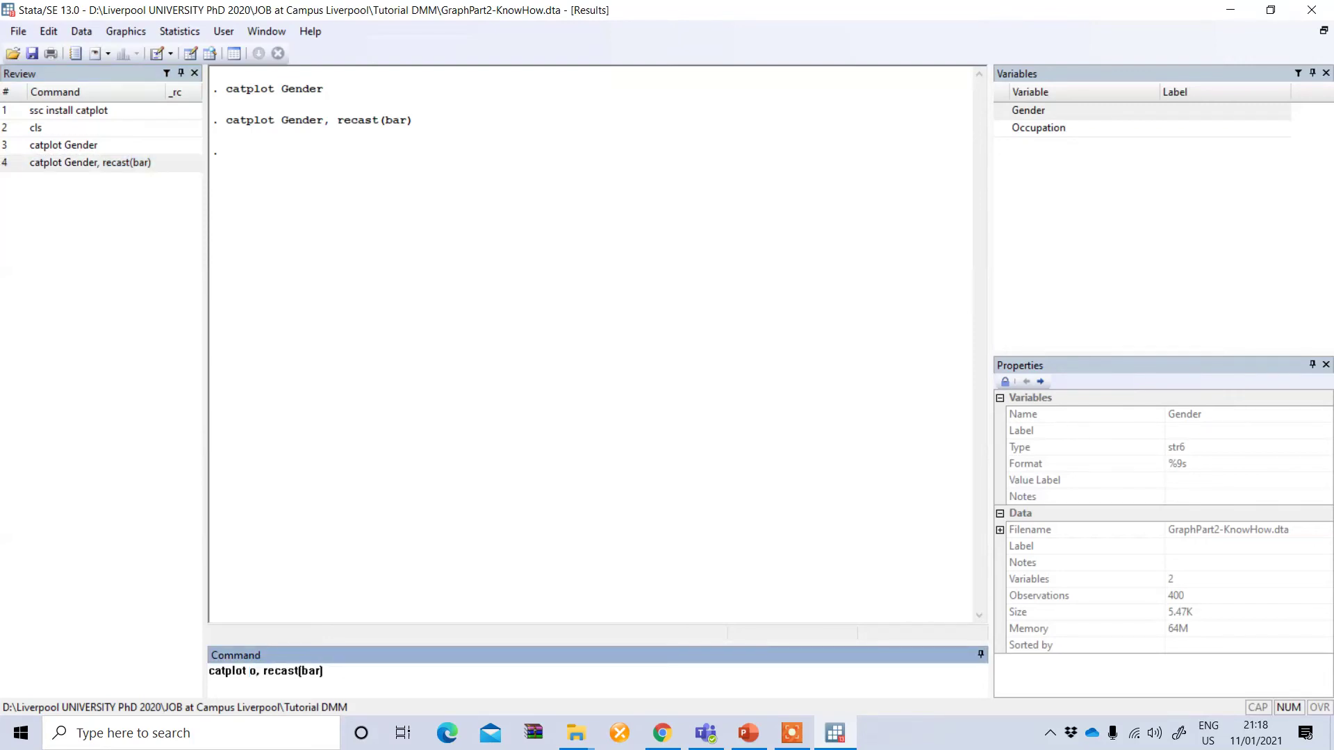
{"action": "key", "text": "BackSpace"}
{"action": "type", "text": "Occupation"}
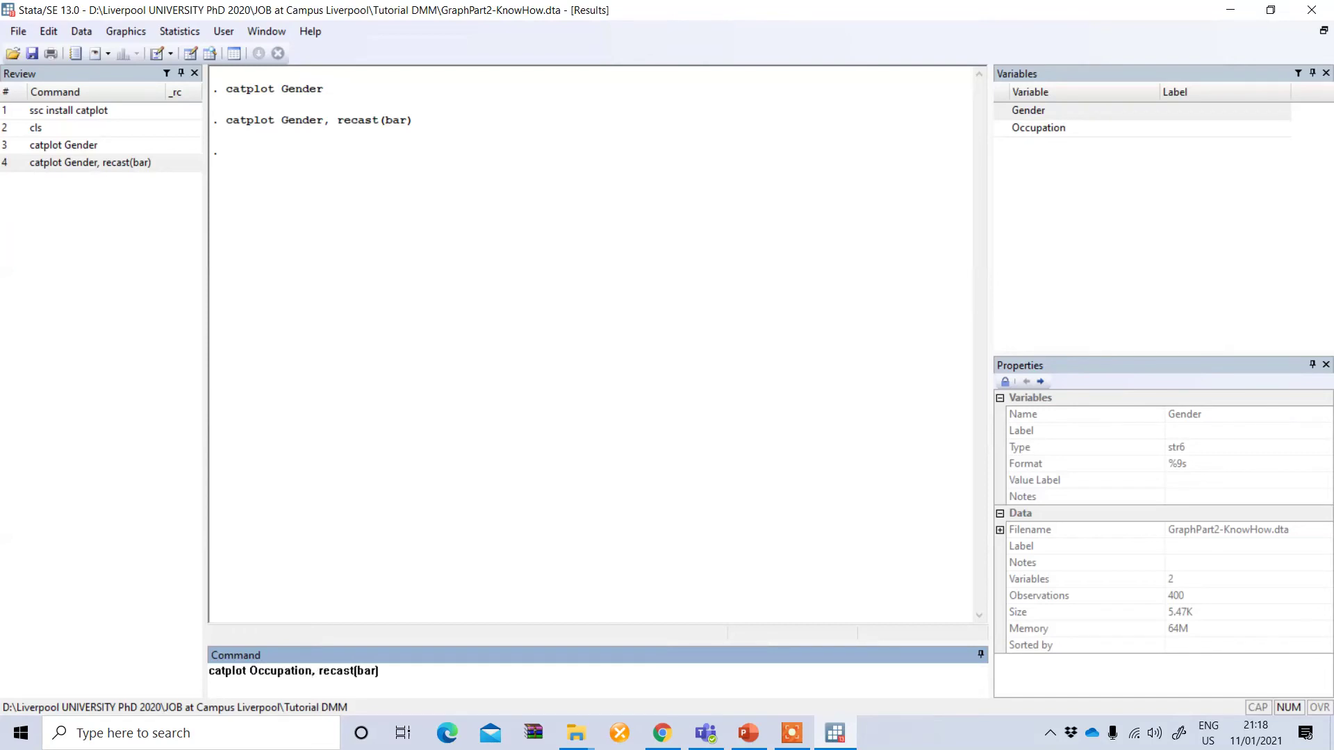
{"action": "key", "text": "Return"}
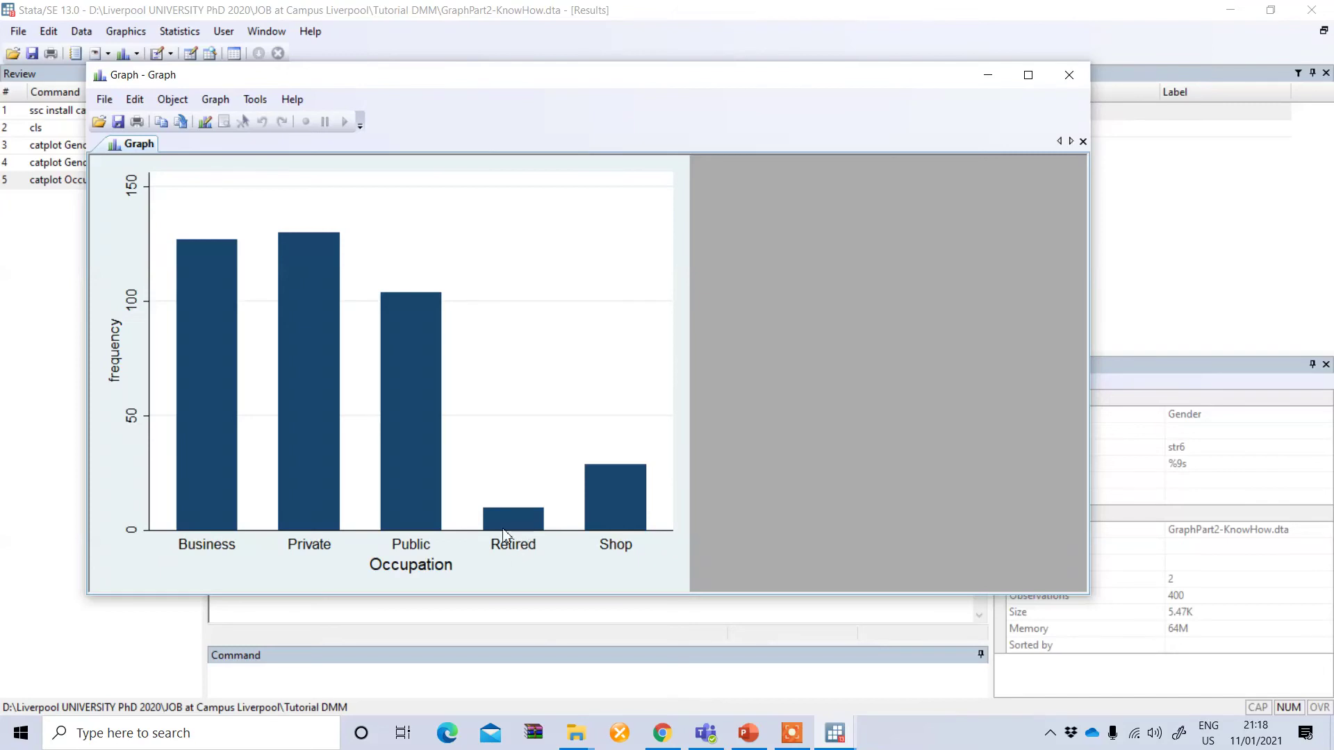
{"action": "left_click", "coordinate": [1066, 73]}
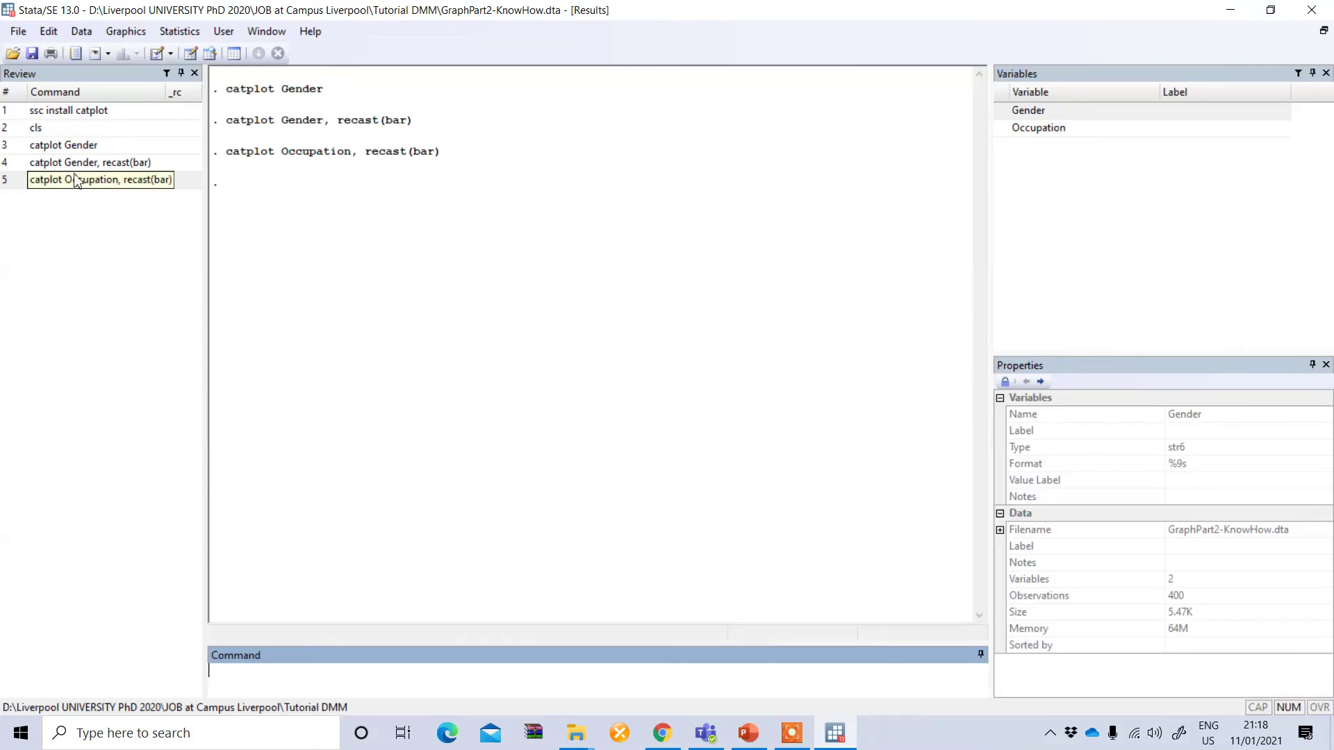
Recall the Gender recast(bar) command and run it with the percent option to plot percentages
{"action": "left_click", "coordinate": [47, 164]}
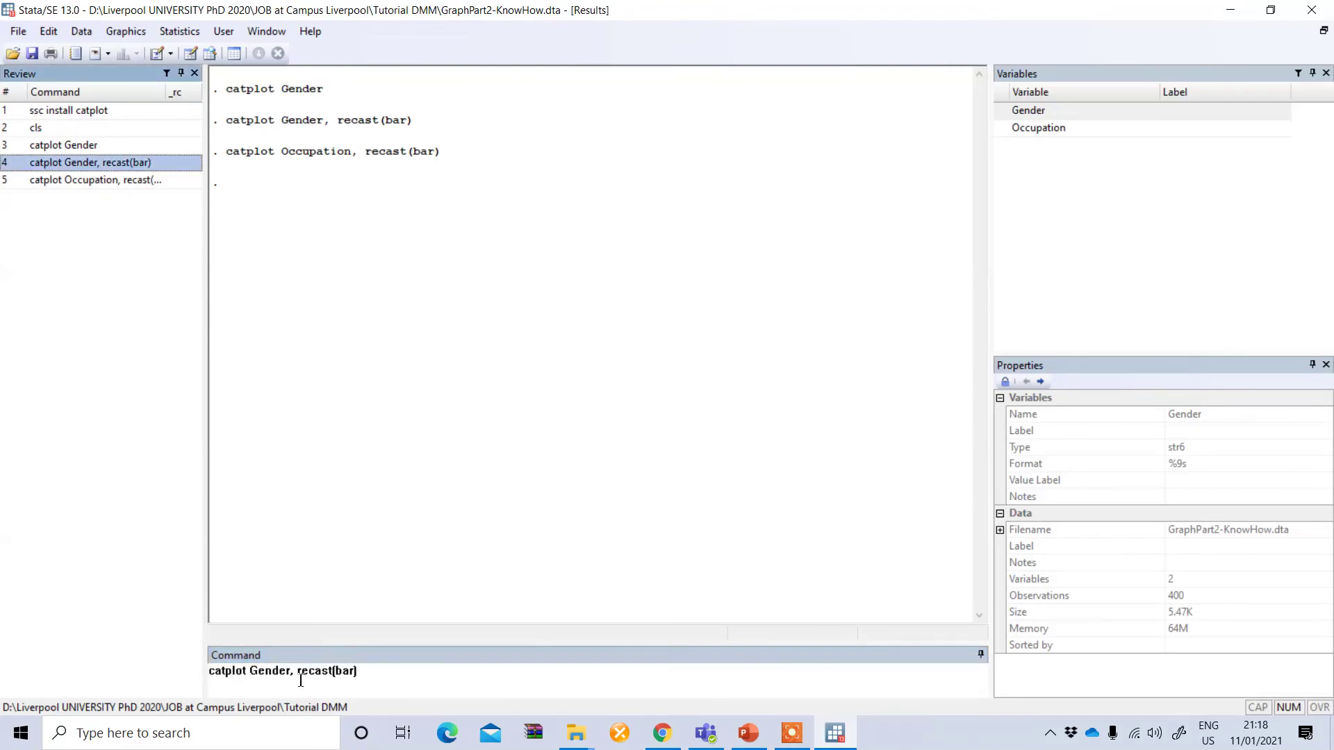
{"action": "left_click", "coordinate": [380, 672]}
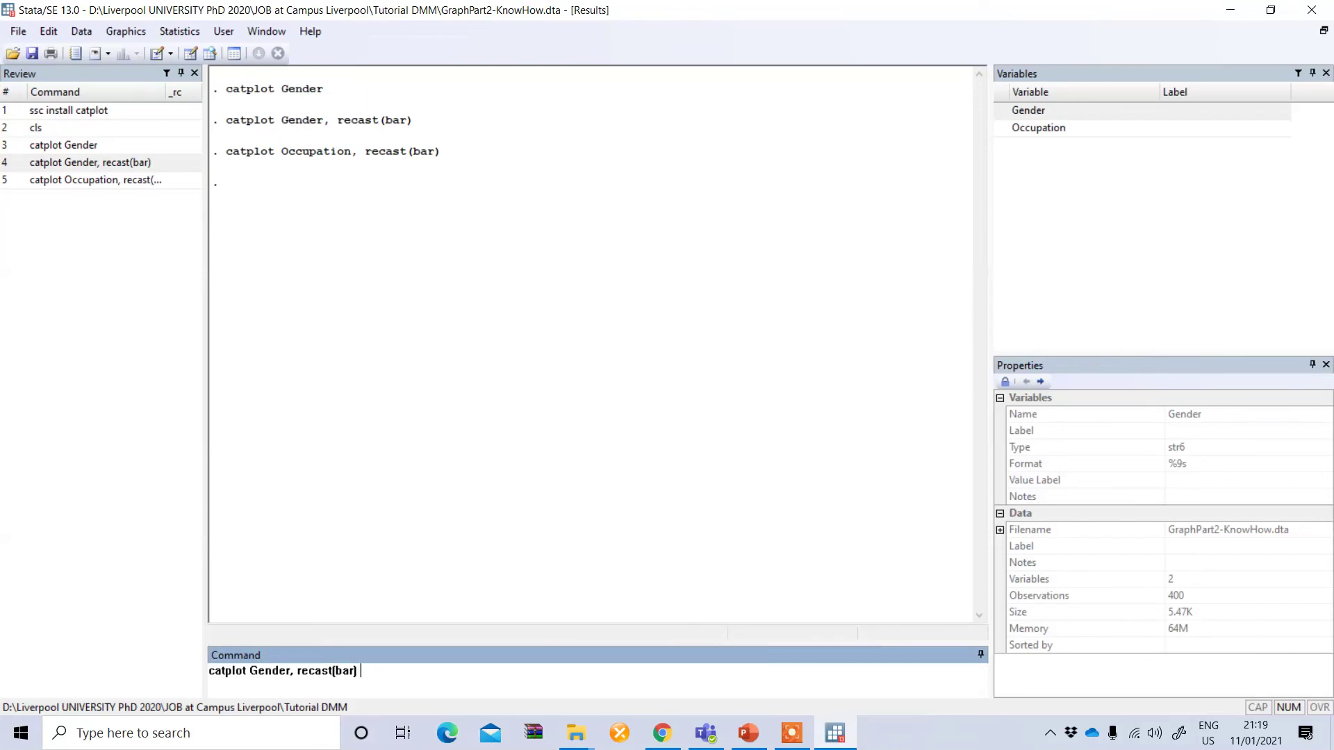
{"action": "type", "text": "percent"}
{"action": "key", "text": "Return"}
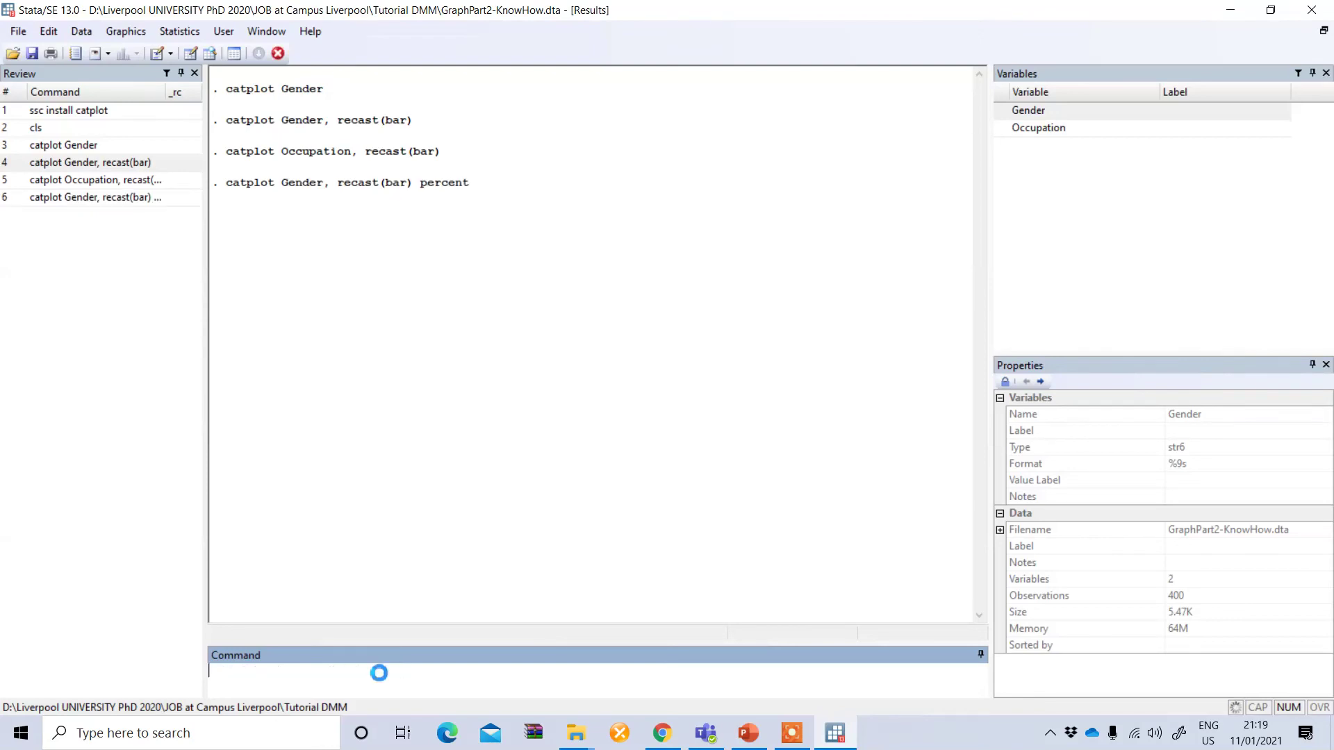
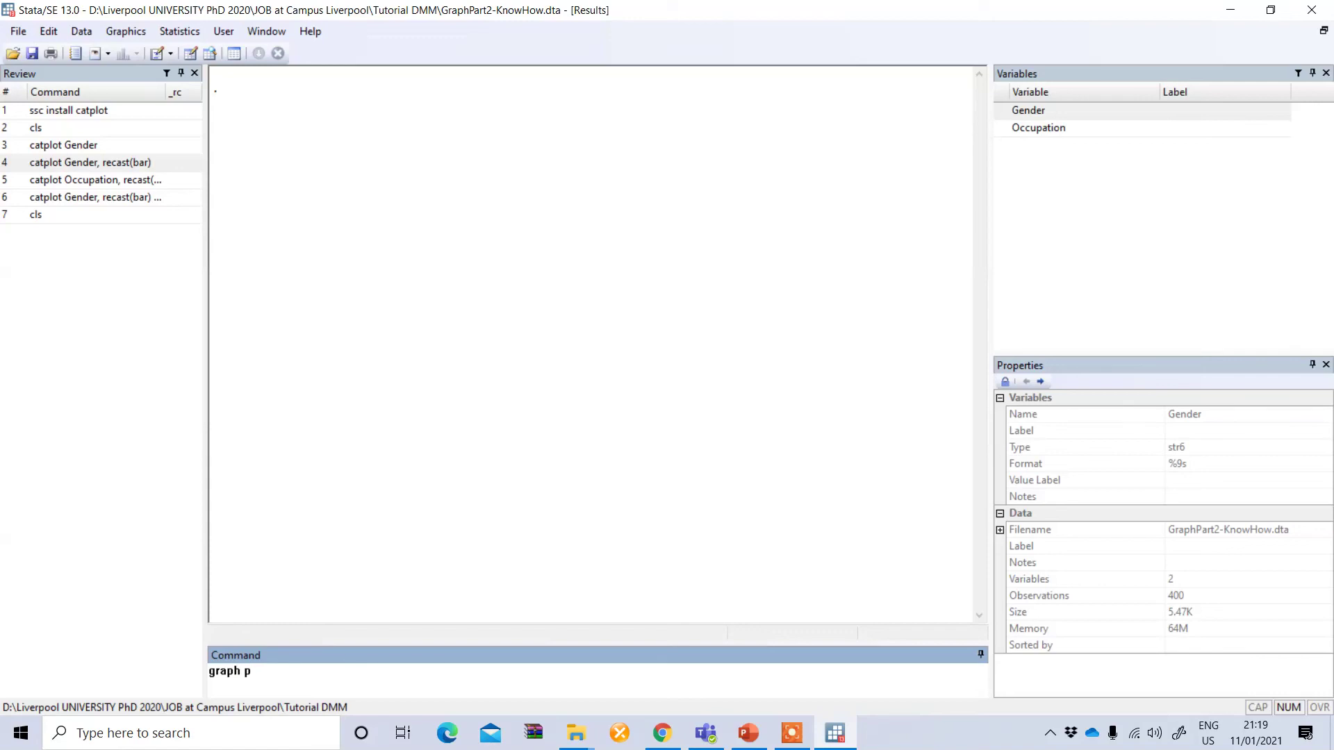
Draw a pie chart of Occupation with graph pie, over(Occupation), move the graph window lower to view it, and close it
{"action": "type", "text": "ie, over("}
{"action": "double_click", "coordinate": [1004, 129]}
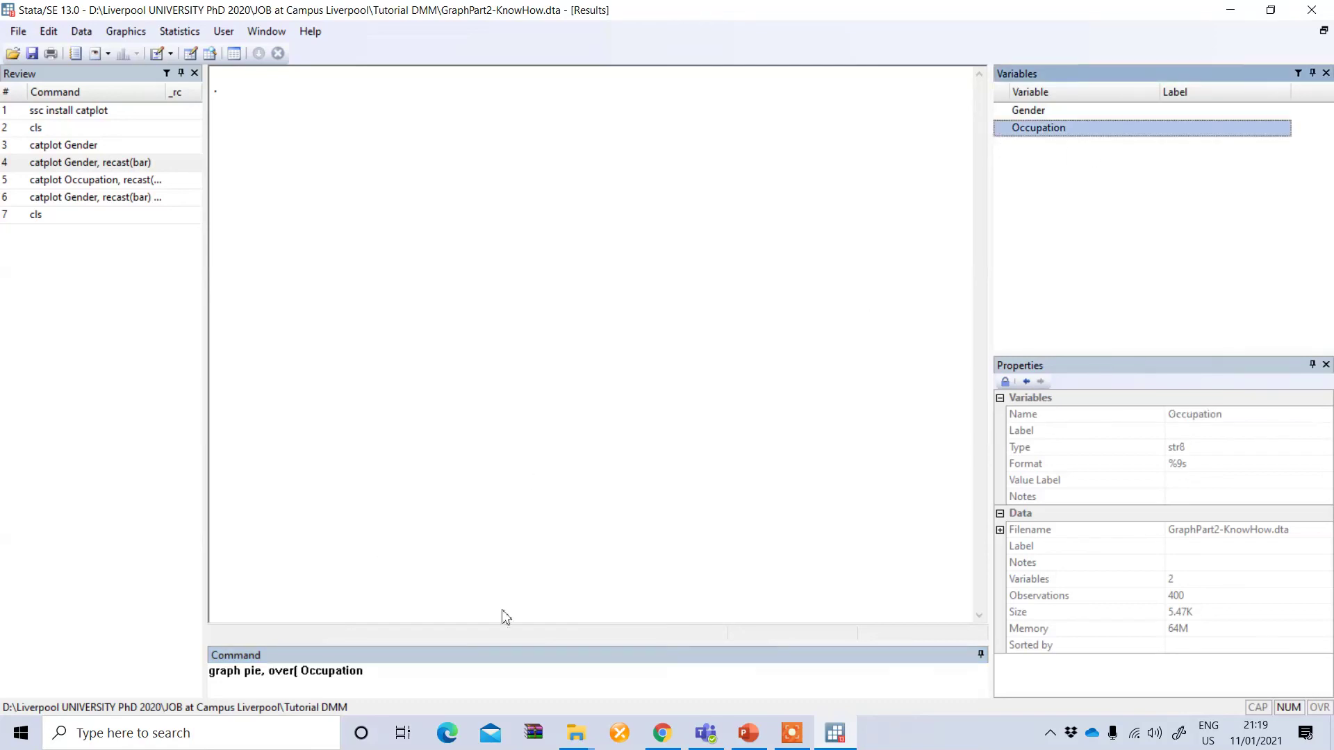
{"action": "left_click", "coordinate": [425, 669]}
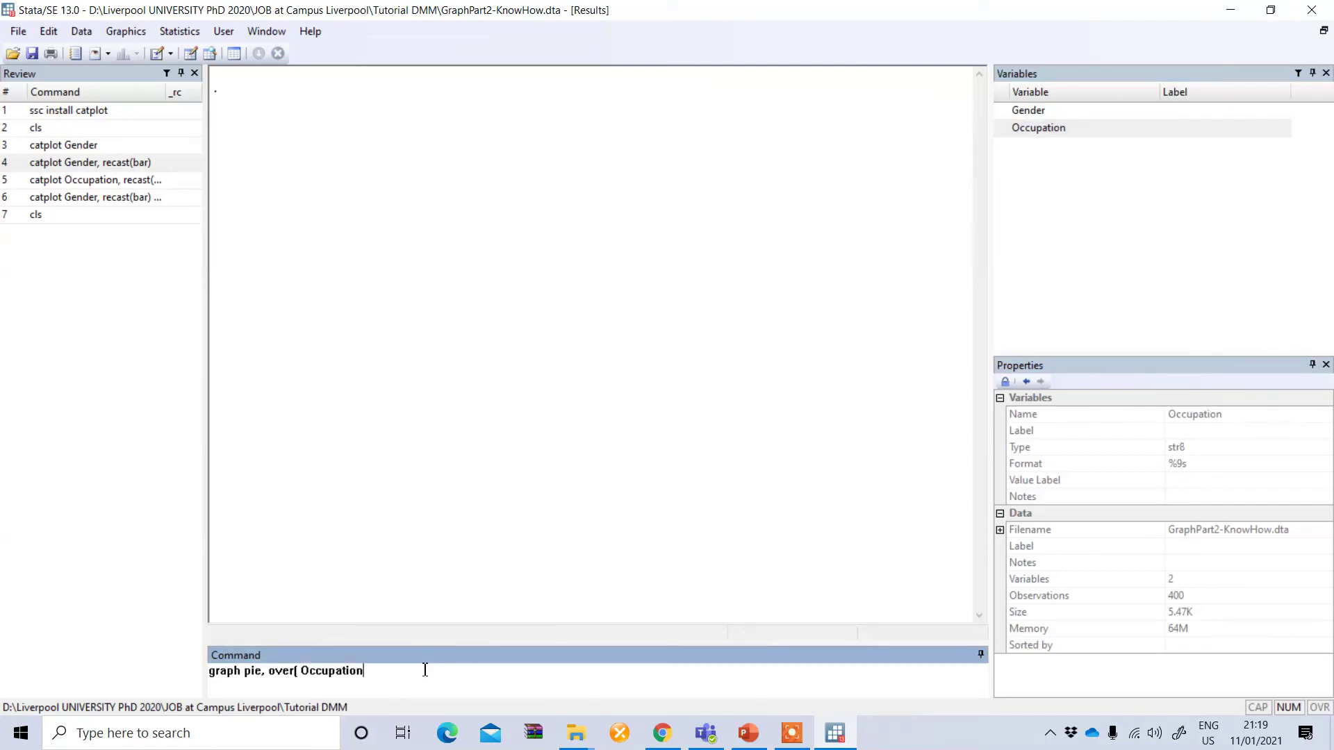
{"action": "type", "text": ")"}
{"action": "left_click", "coordinate": [300, 673]}
{"action": "key", "text": "Delete"}
{"action": "key", "text": "Return"}
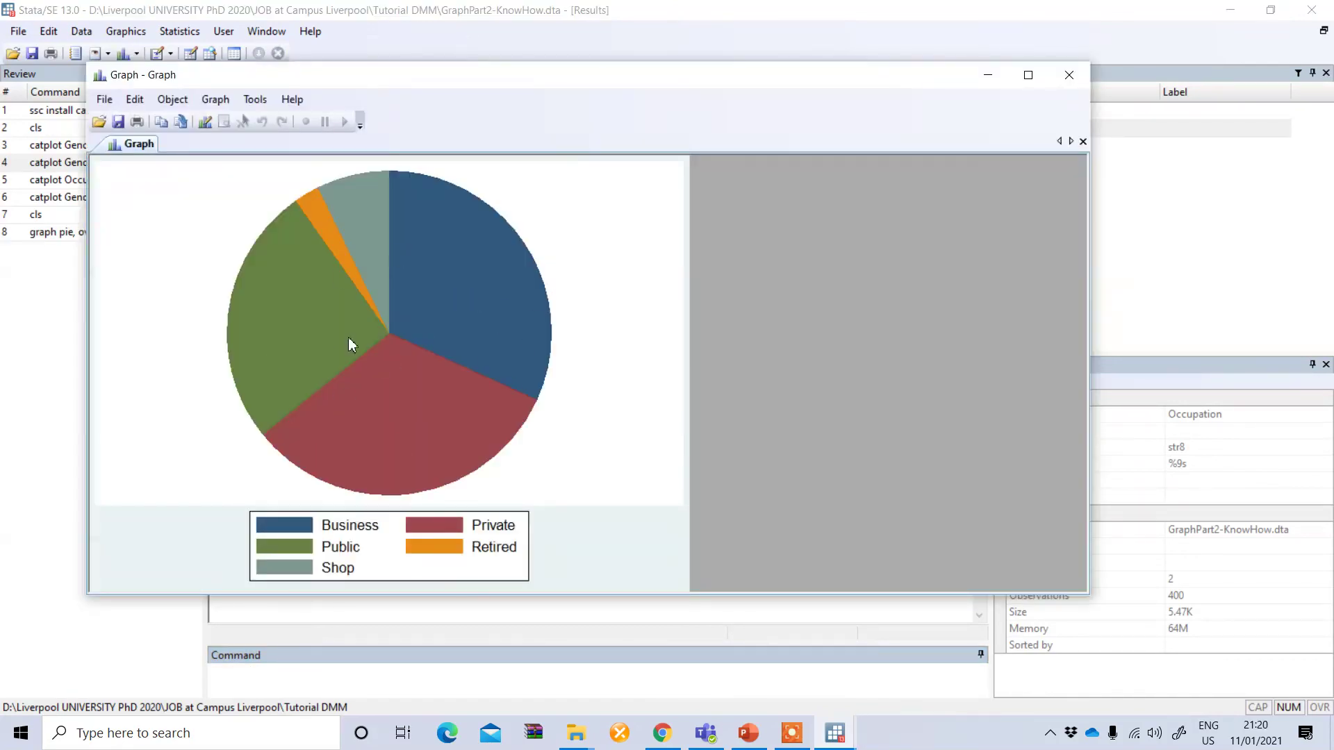
{"action": "left_click_drag", "start_coordinate": [491, 78], "coordinate": [530, 164]}
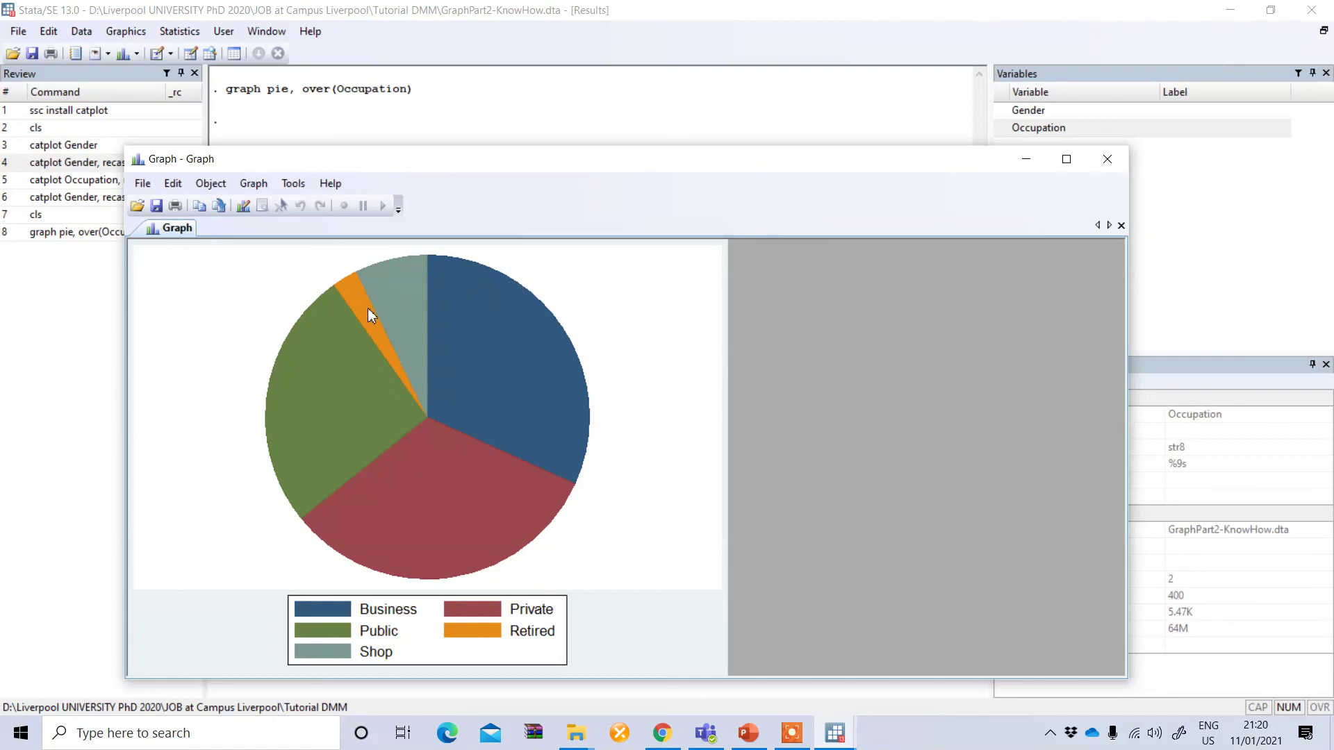
{"action": "left_click", "coordinate": [1107, 160]}
Reuse the pie chart command with Gender as the over() variable to draw its pie chart, and close the graph
{"action": "left_click", "coordinate": [84, 235]}
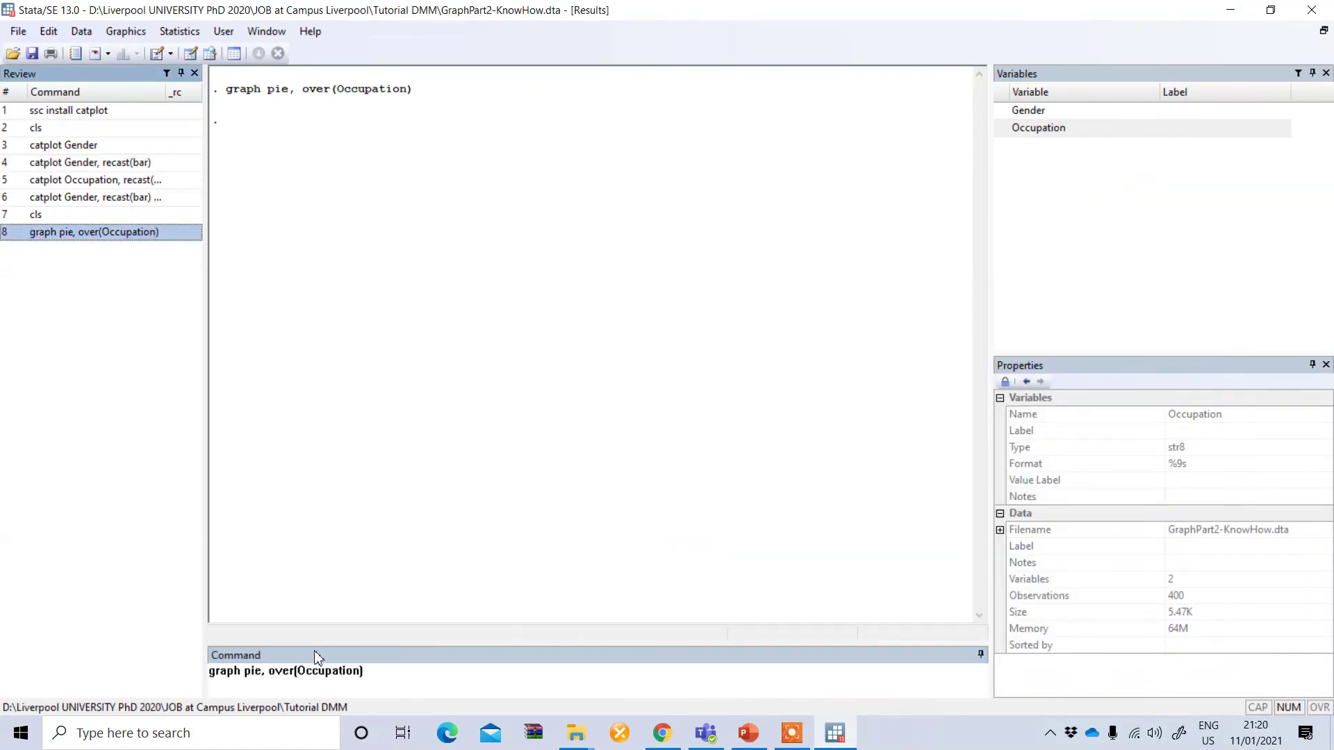
{"action": "left_click_drag", "start_coordinate": [298, 671], "coordinate": [361, 671]}
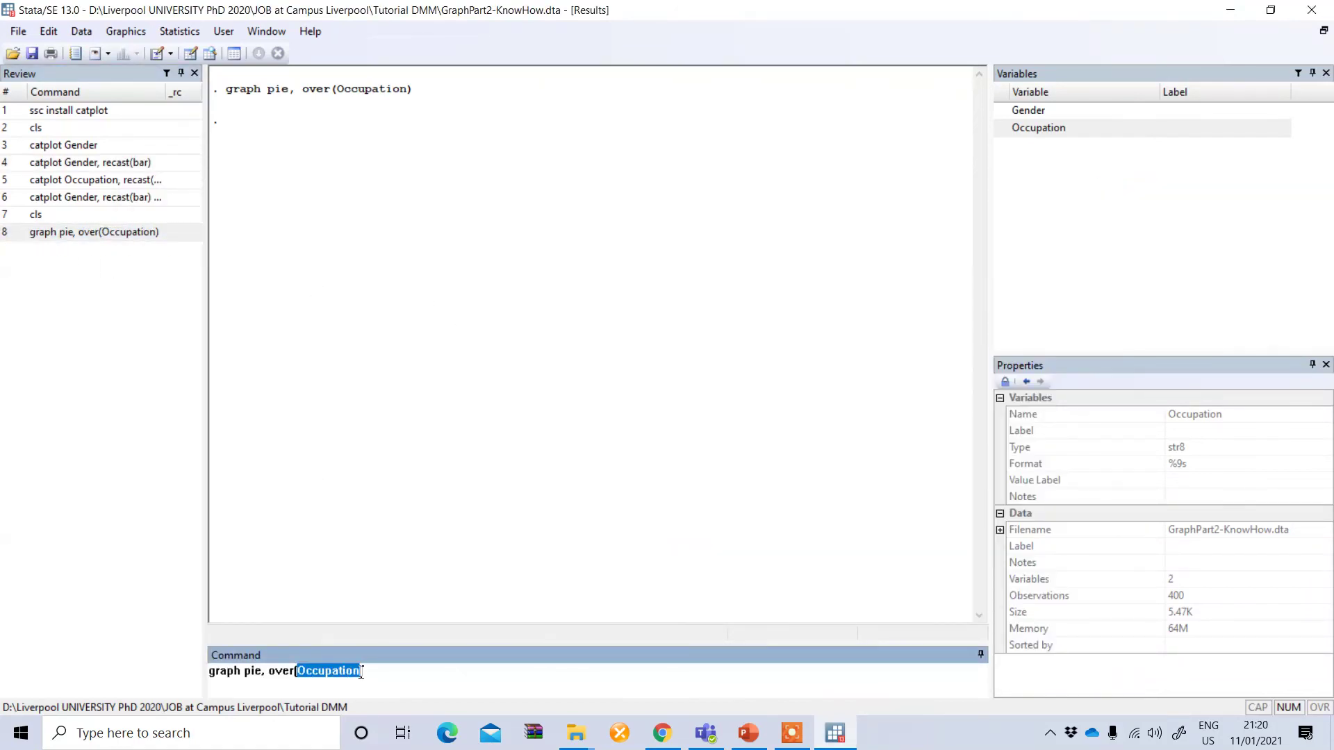
{"action": "double_click", "coordinate": [1002, 111]}
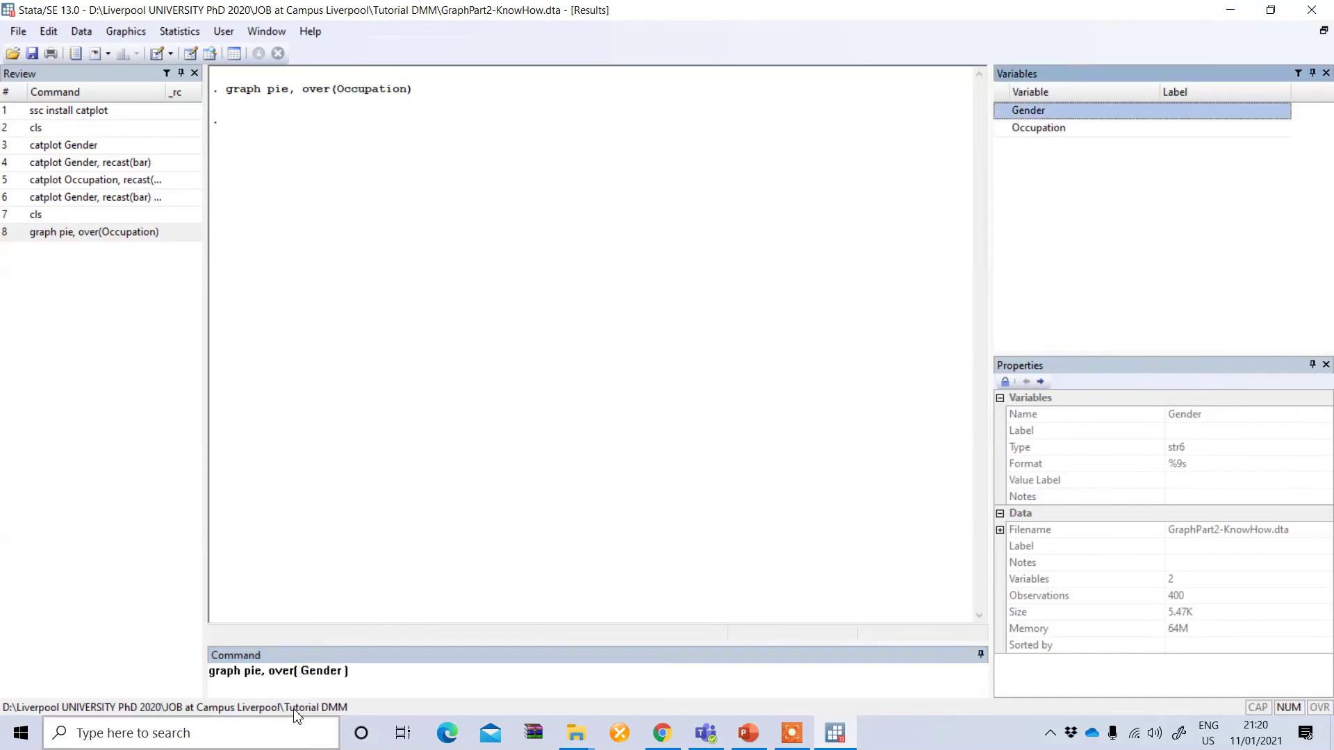
{"action": "left_click", "coordinate": [391, 678]}
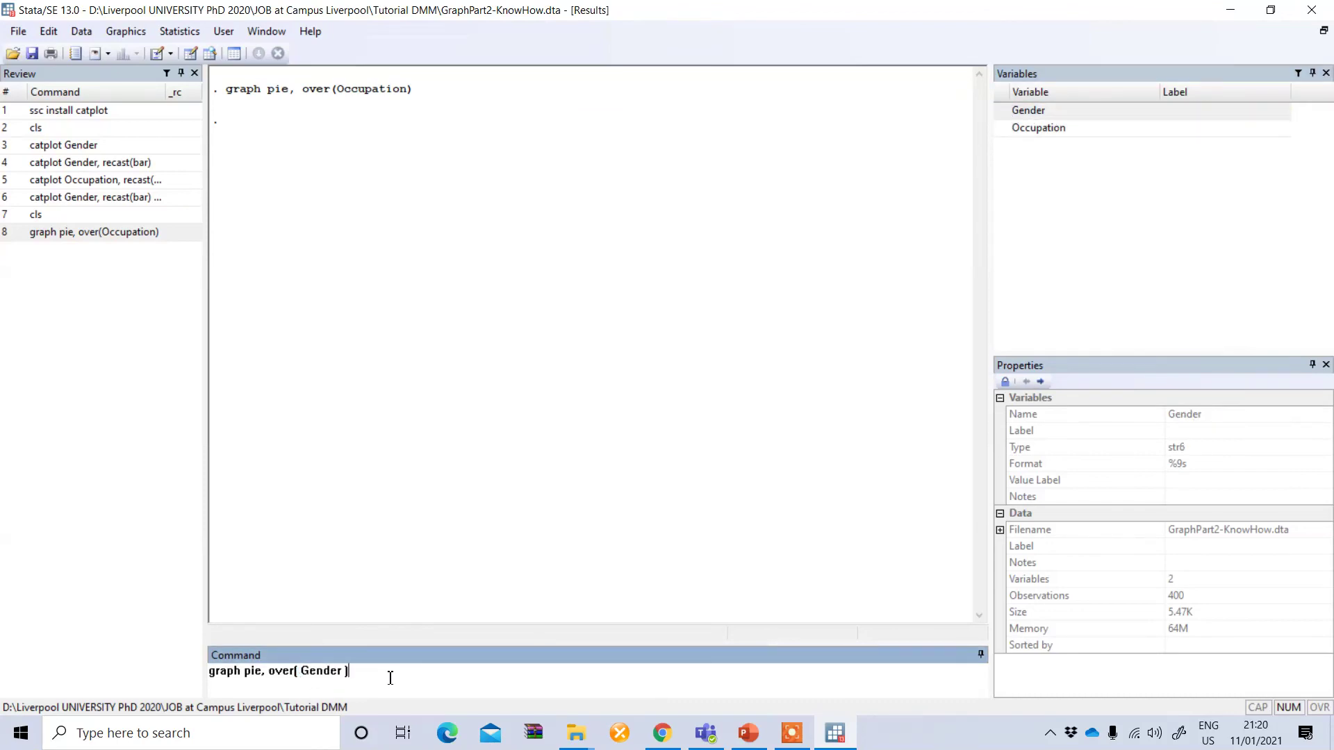
{"action": "key", "text": "Return"}
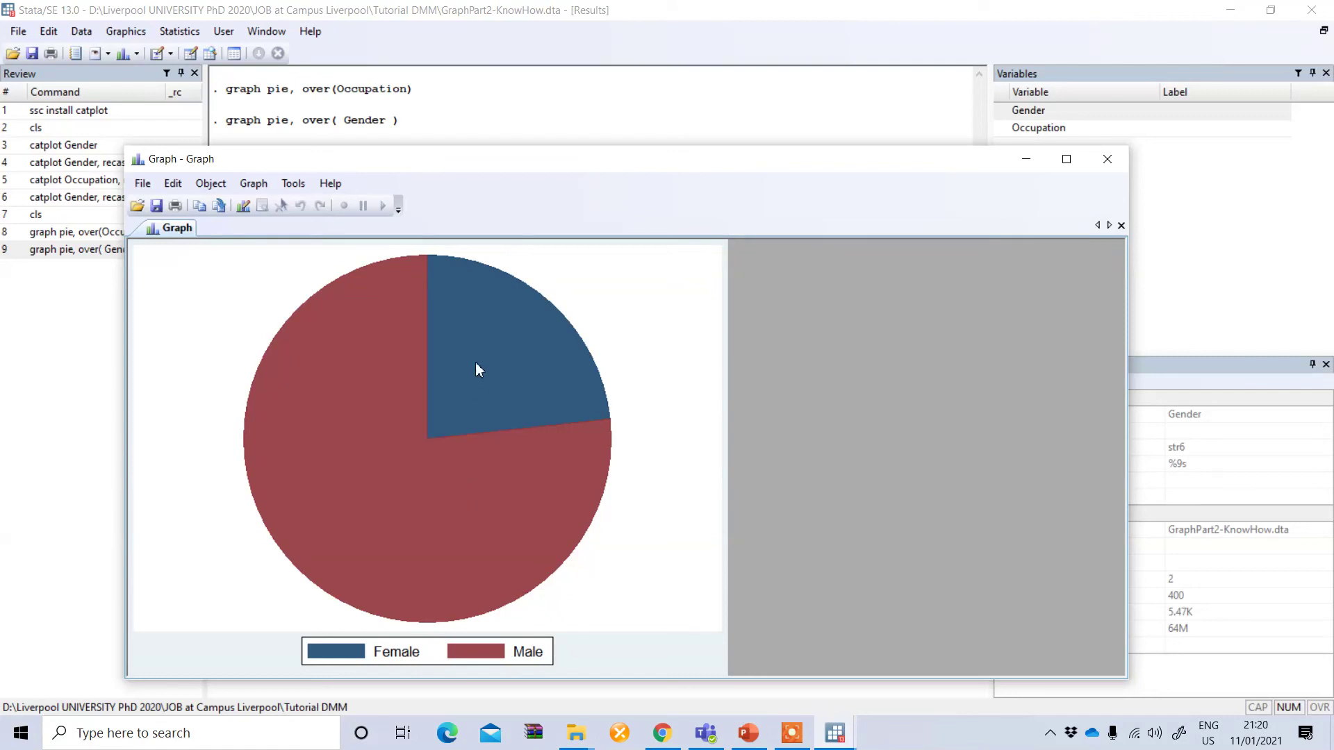
{"action": "left_click", "coordinate": [1107, 159]}
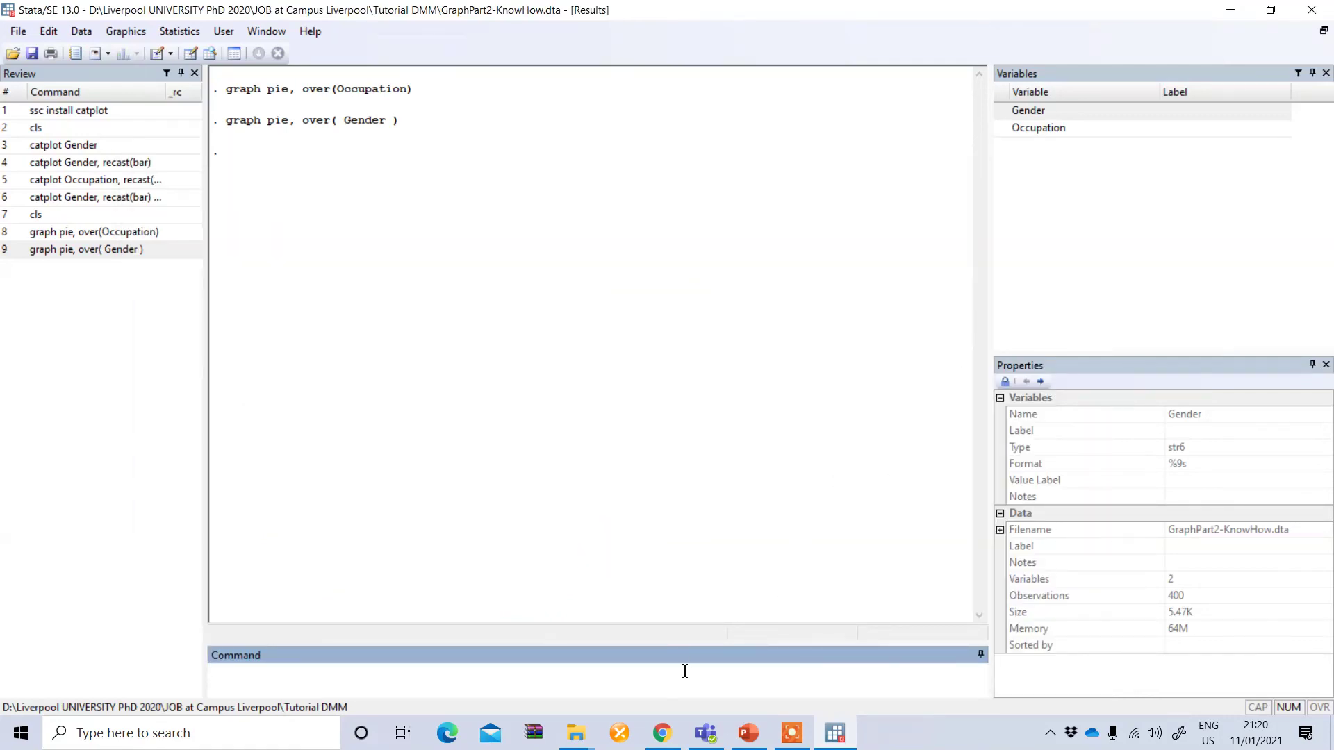